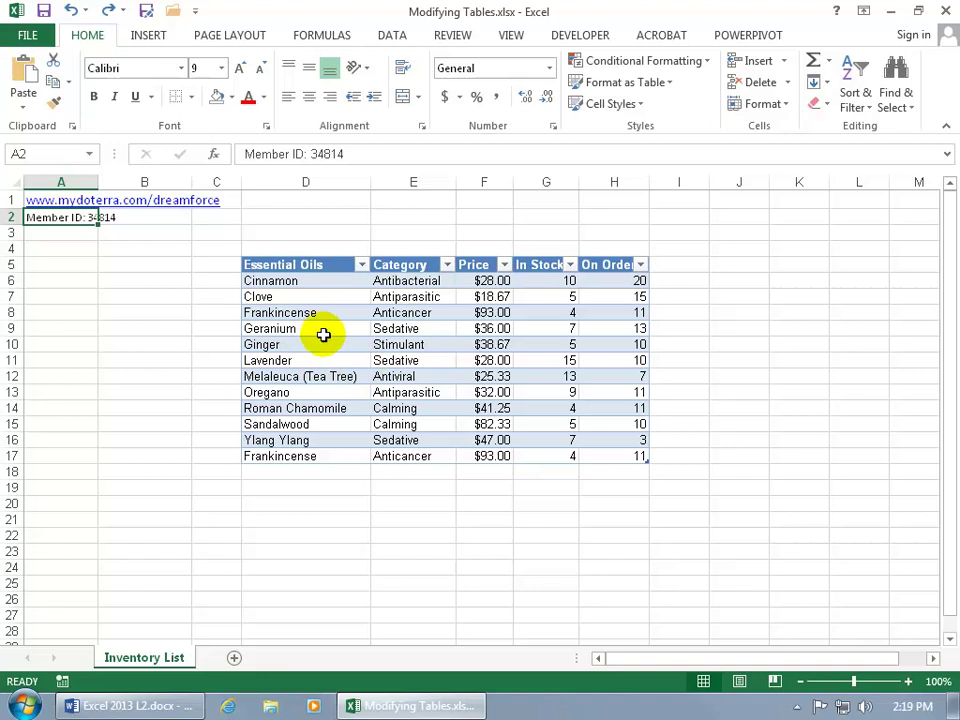
- Browse the shortcut menus on the Lavender and Sedative cells without inserting anything
right_click(320, 362)
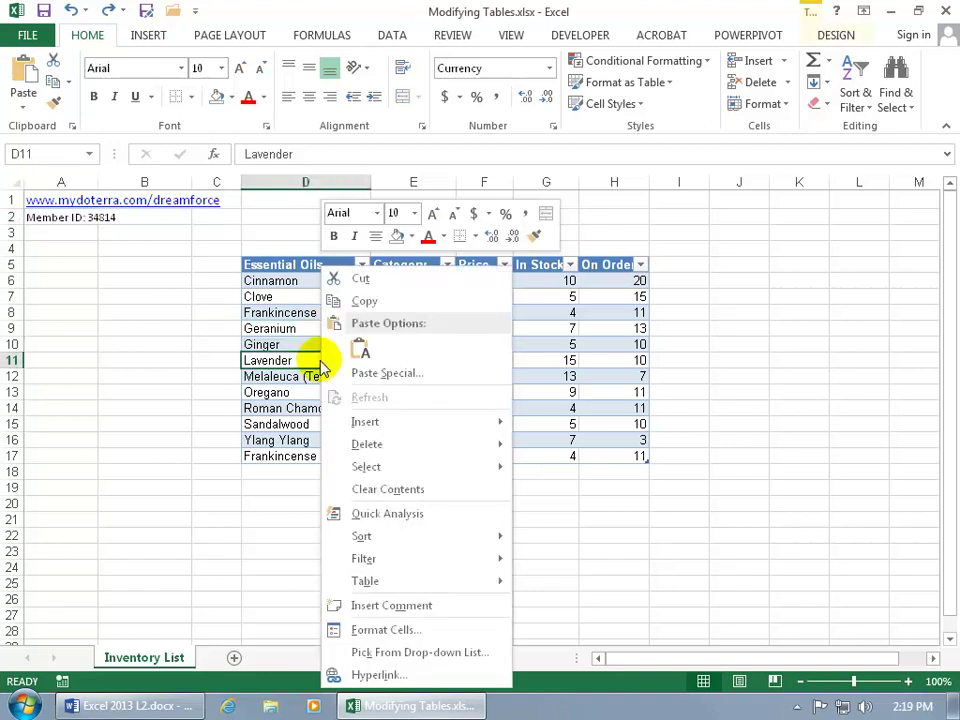
mouse_move(335, 424)
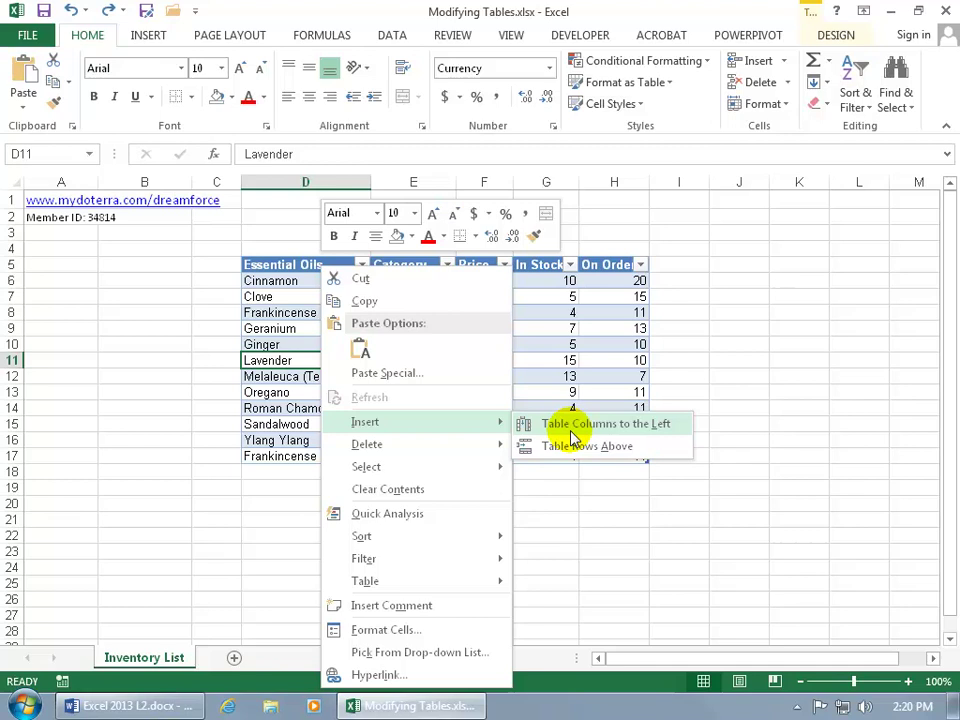
click(262, 344)
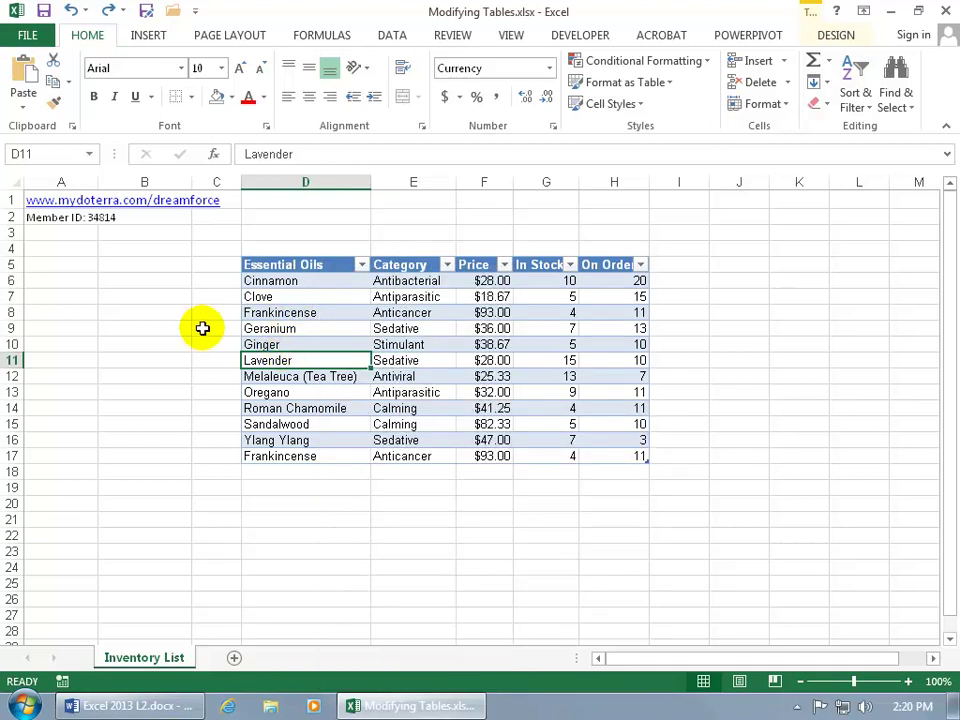
click(414, 332)
click(334, 334)
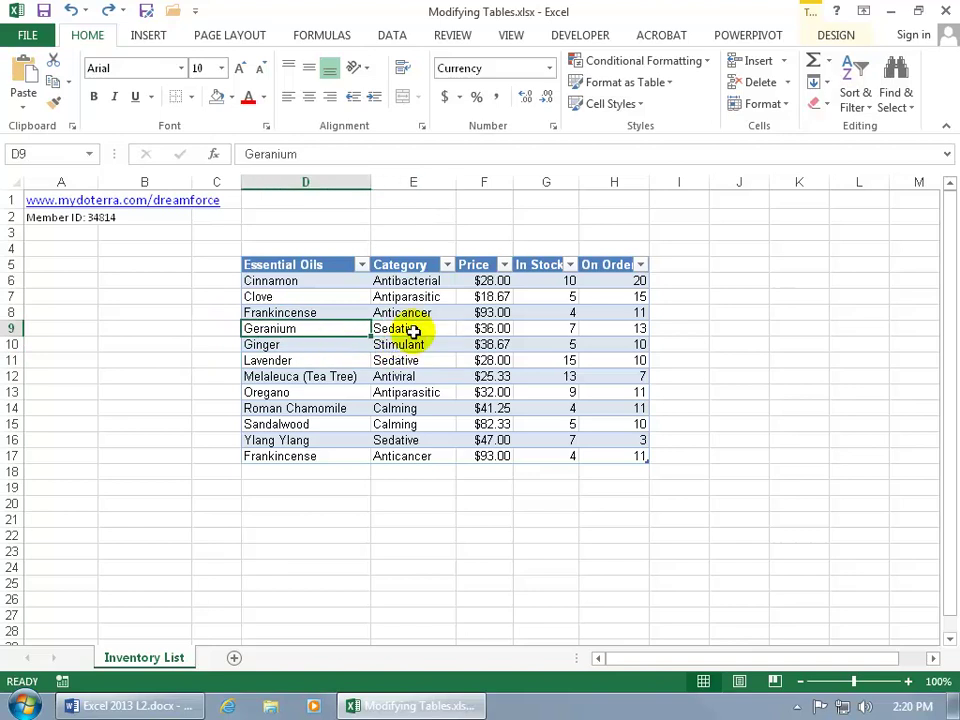
click(414, 330)
click(414, 329)
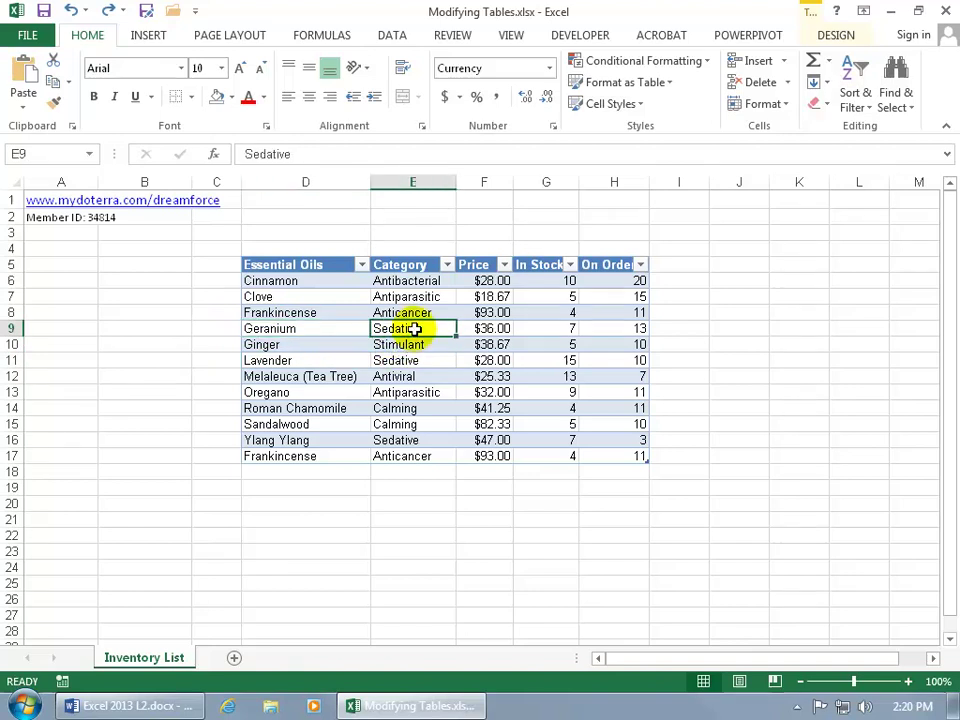
right_click(414, 329)
mouse_move(477, 428)
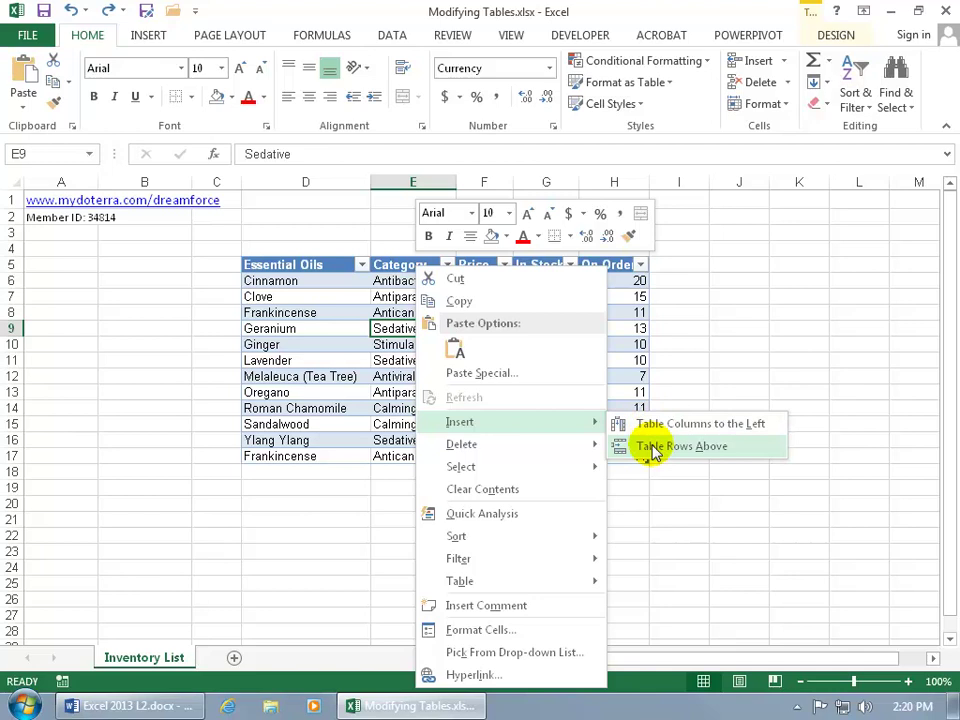
click(336, 460)
- Insert a new table row below the last Frankincense entry
right_click(338, 461)
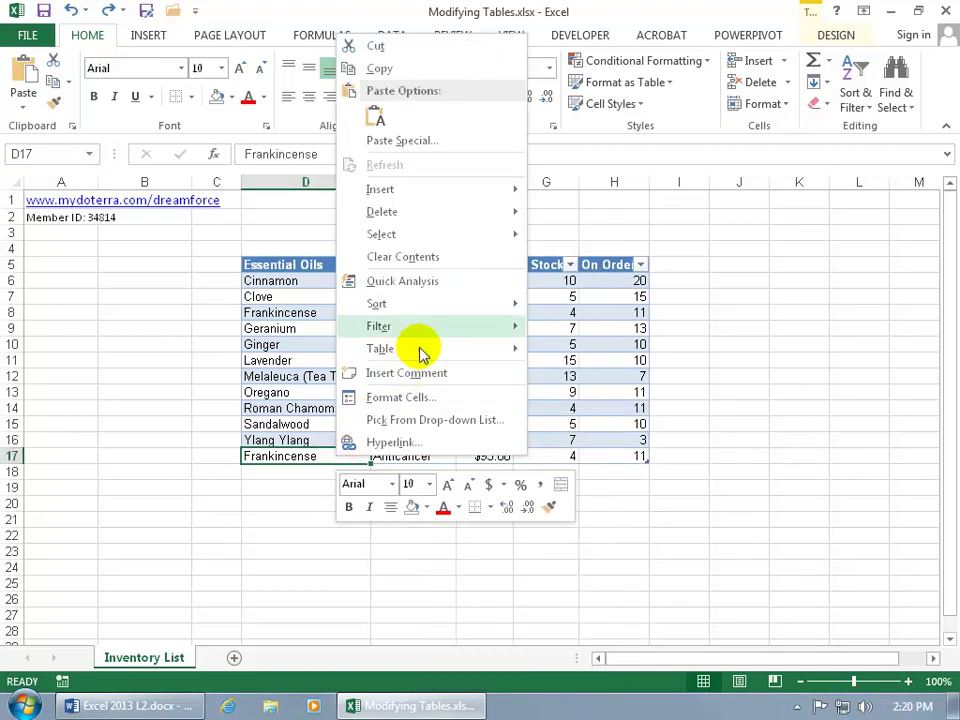
mouse_move(431, 195)
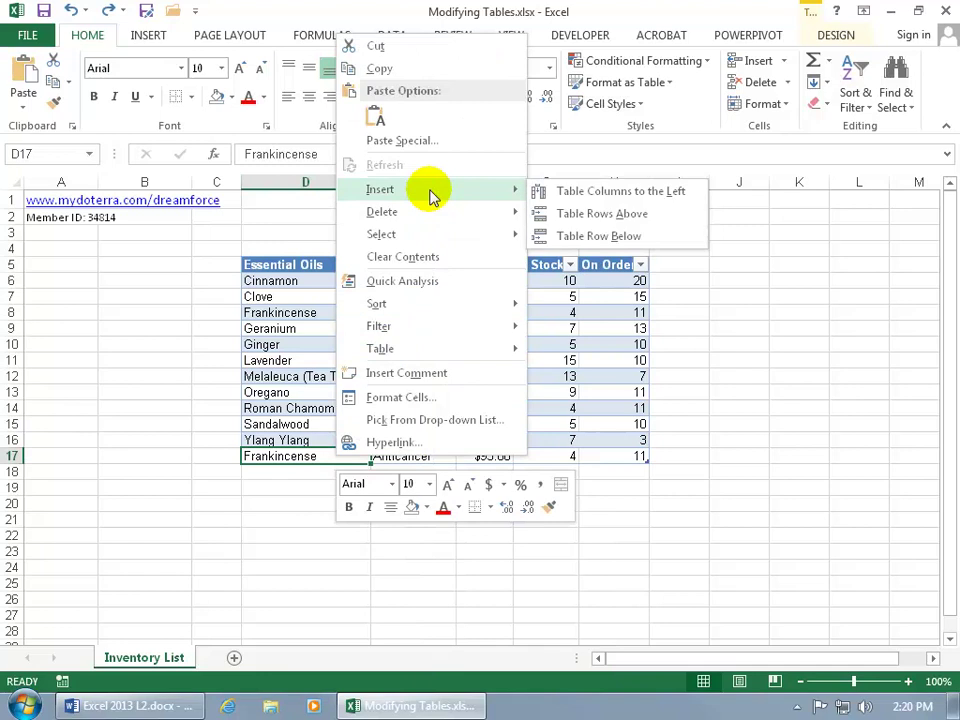
click(612, 237)
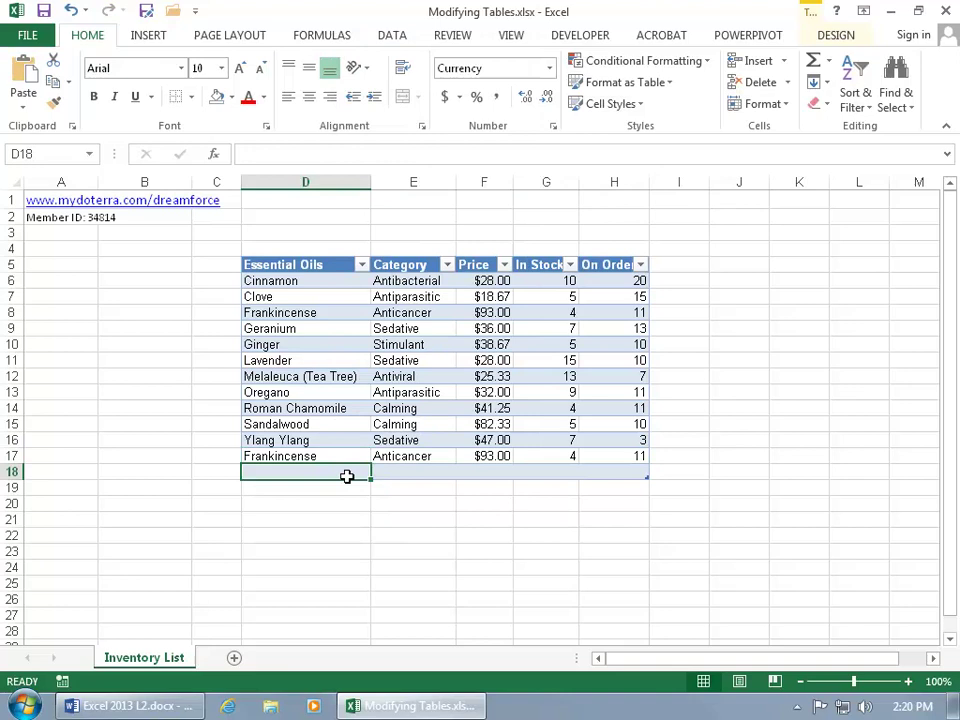
- Fill the new row with Ylang Ylang, Sedative, price 47, 7 in stock, 3 on order
text(Ylang Ylang)
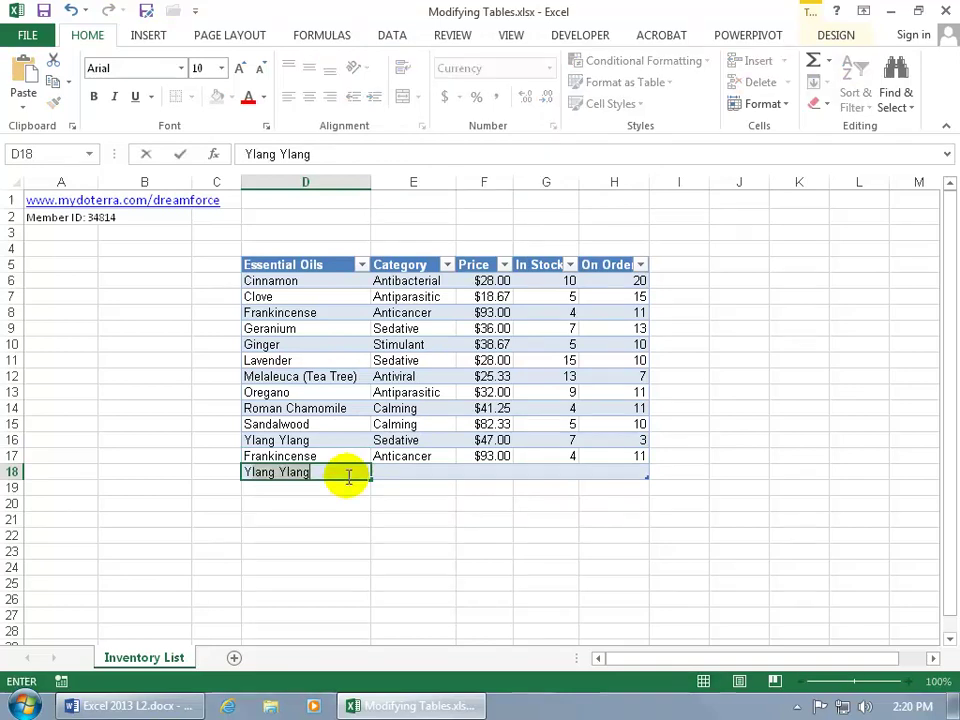
key(Tab)
text(sedative)
key(Tab)
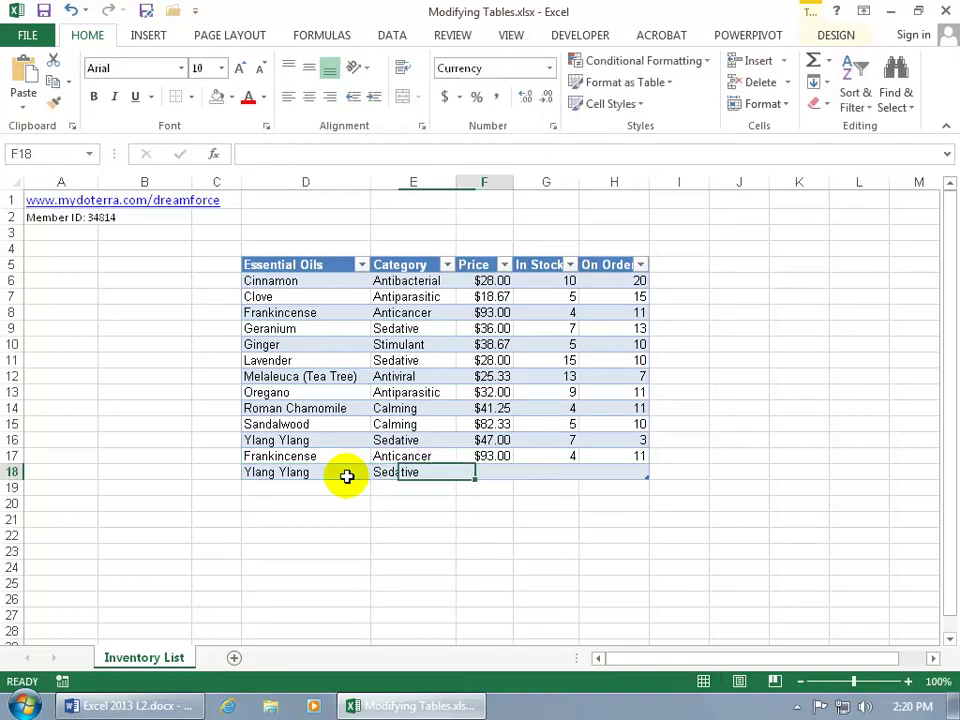
text(47)
key(Tab)
text(7)
key(Tab)
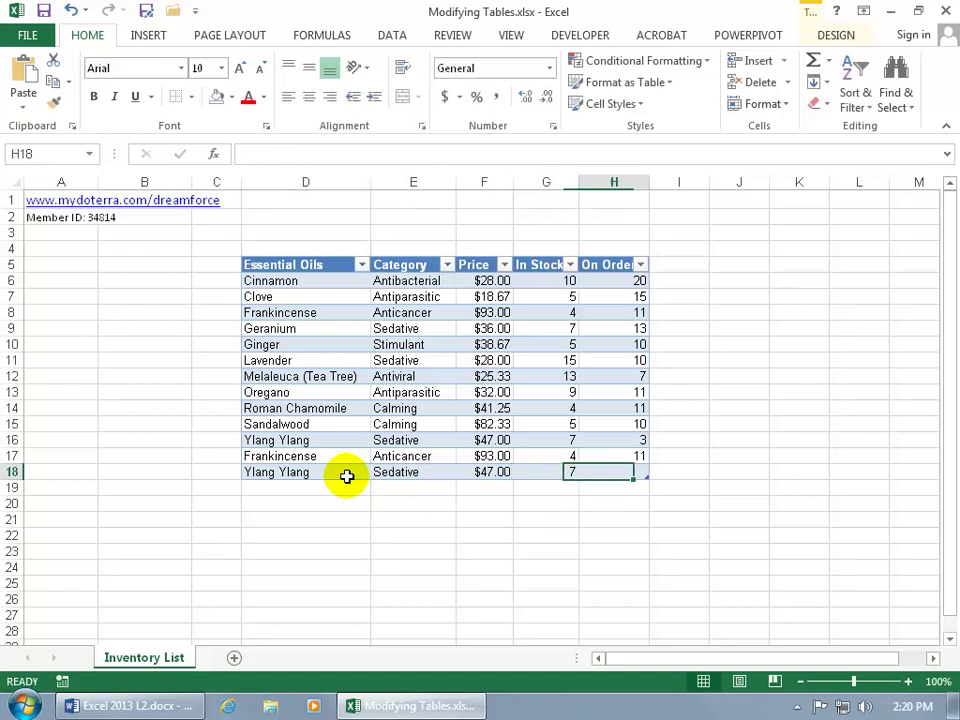
text(3)
key(Return)
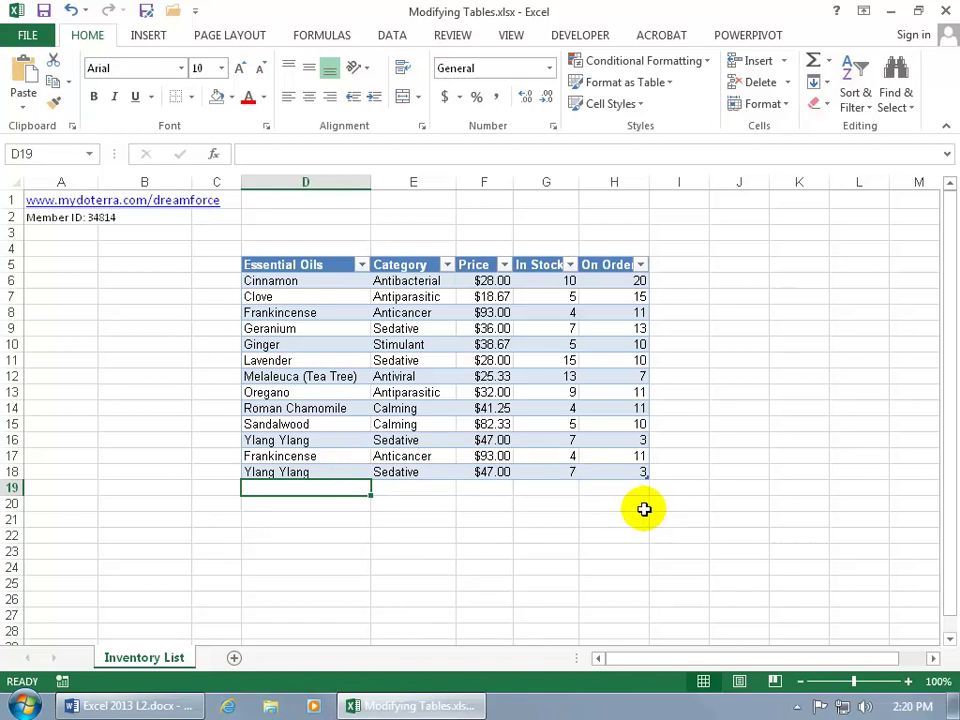
- Compare the duplicate Frankincense (D17, D8) and Ylang Ylang (D18) entries, then show Table Tools Design
click(335, 456)
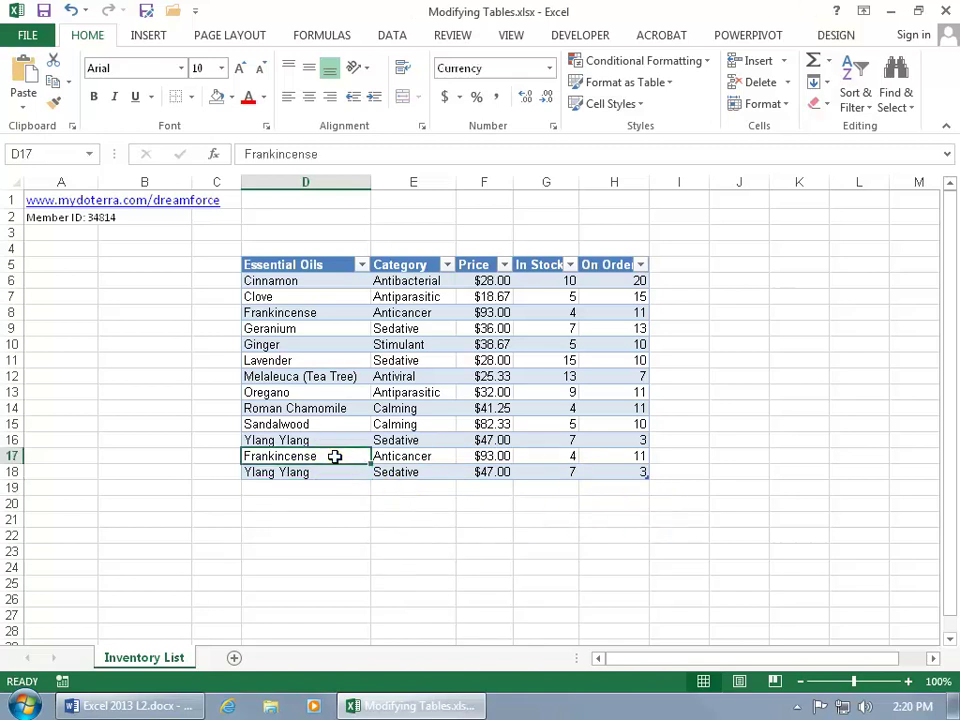
click(344, 313)
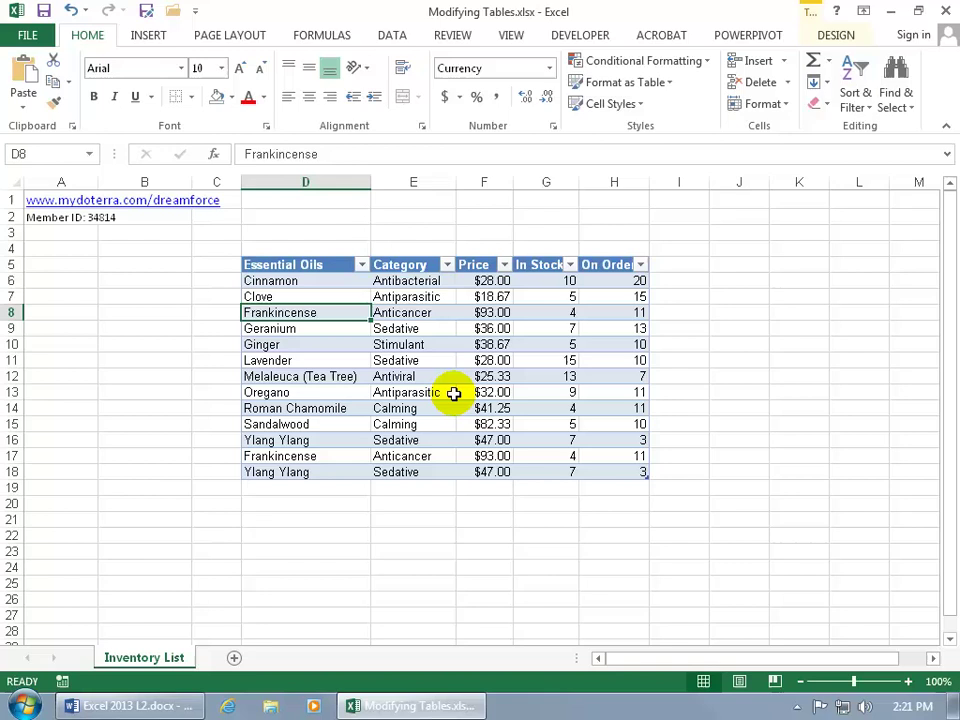
click(315, 471)
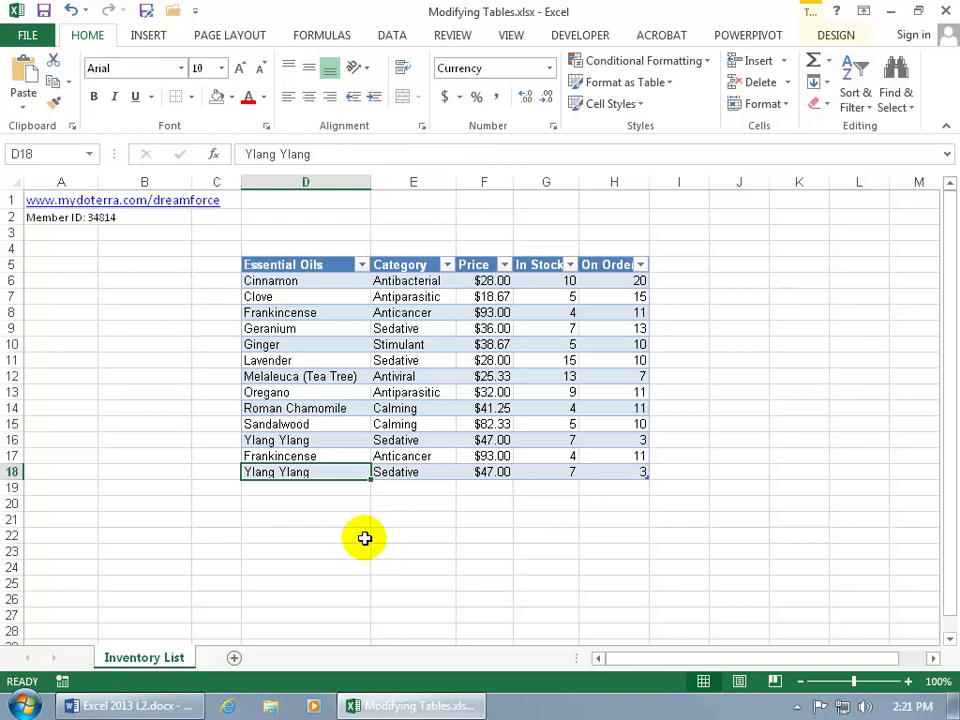
click(834, 45)
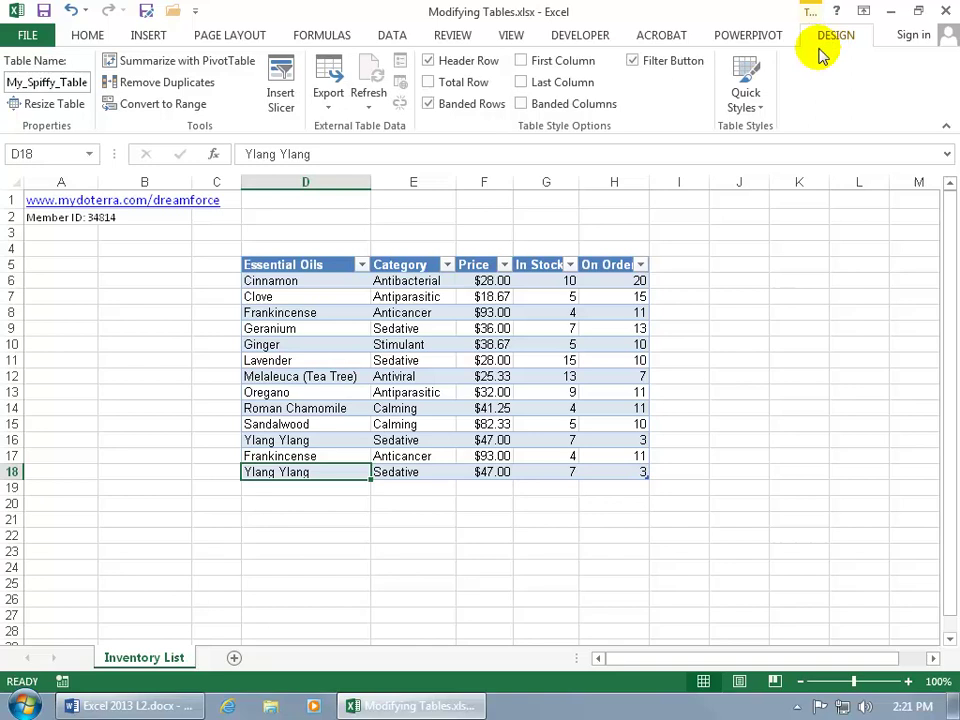
- Open Remove Duplicates and narrow the check to the Essential Oils column only
click(190, 92)
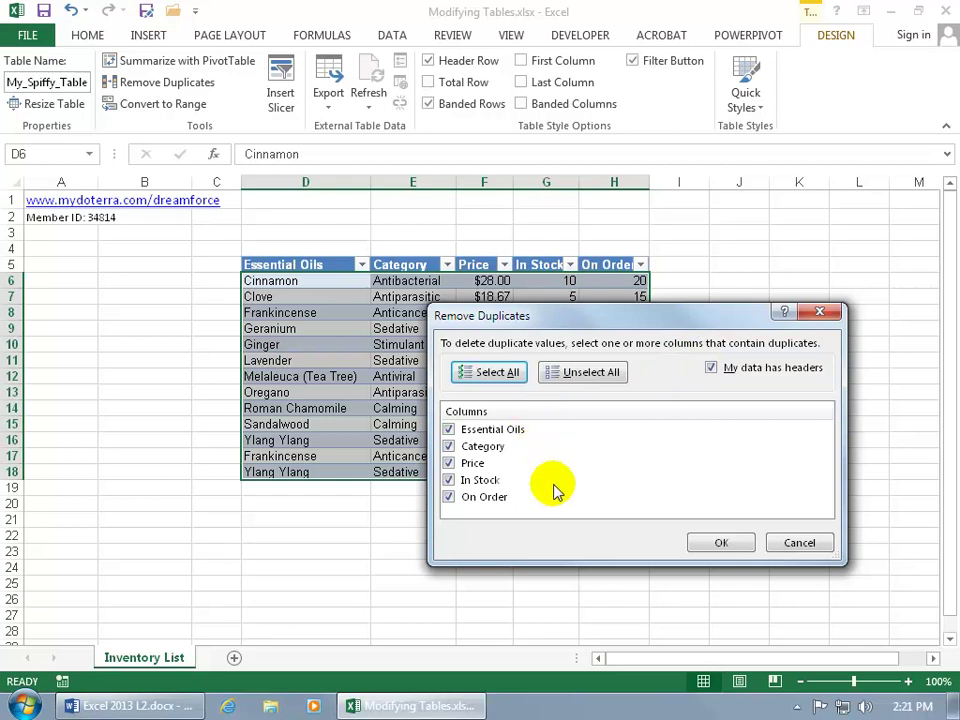
click(448, 446)
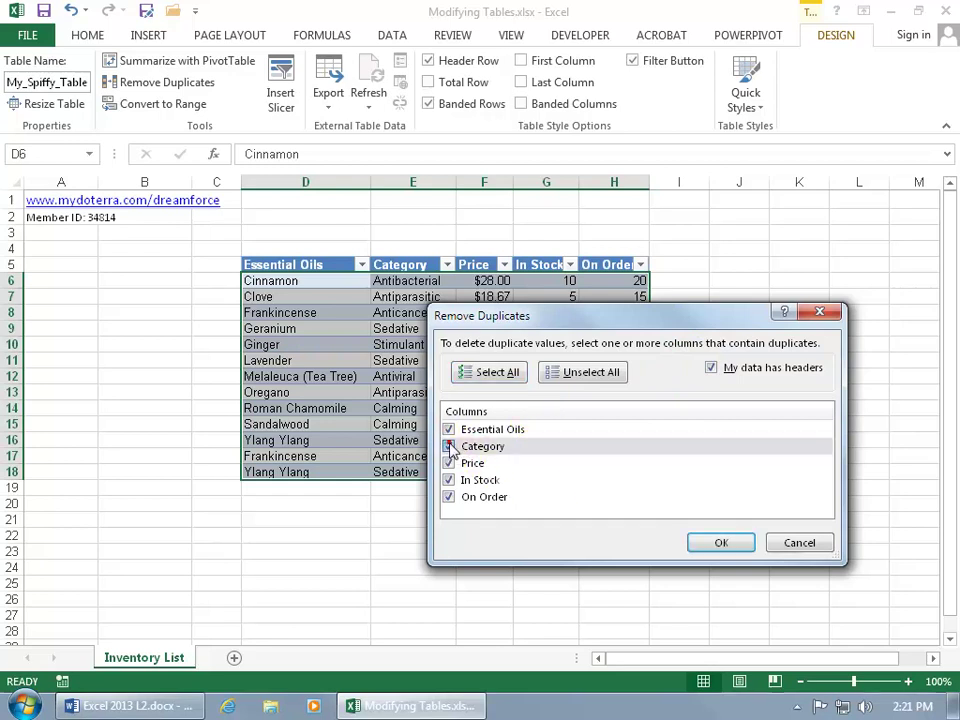
click(448, 463)
click(449, 480)
click(449, 497)
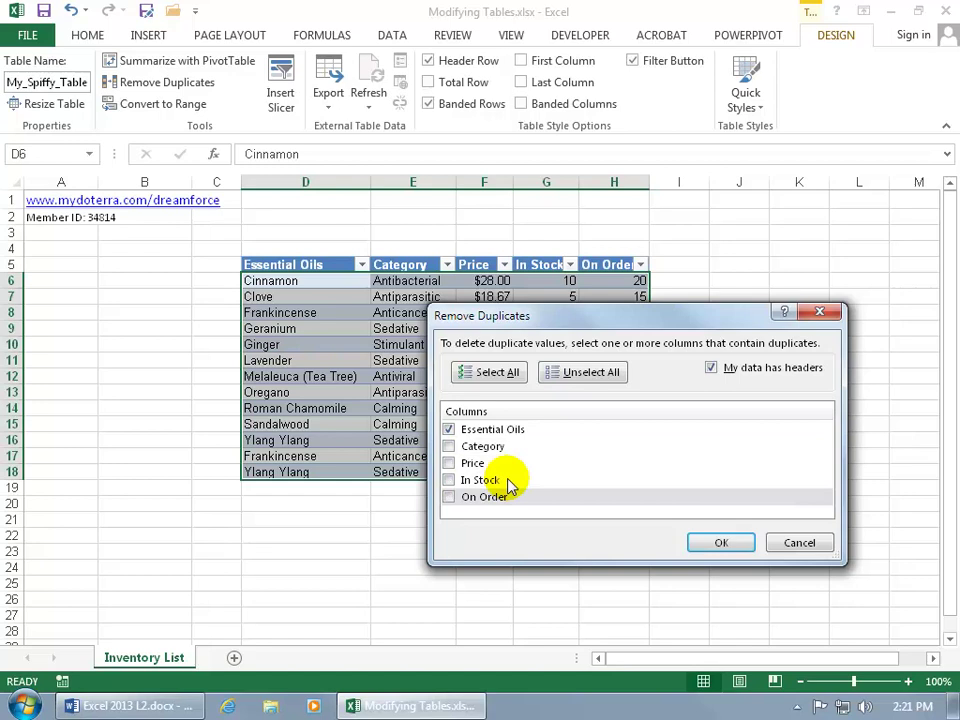
click(588, 375)
click(448, 429)
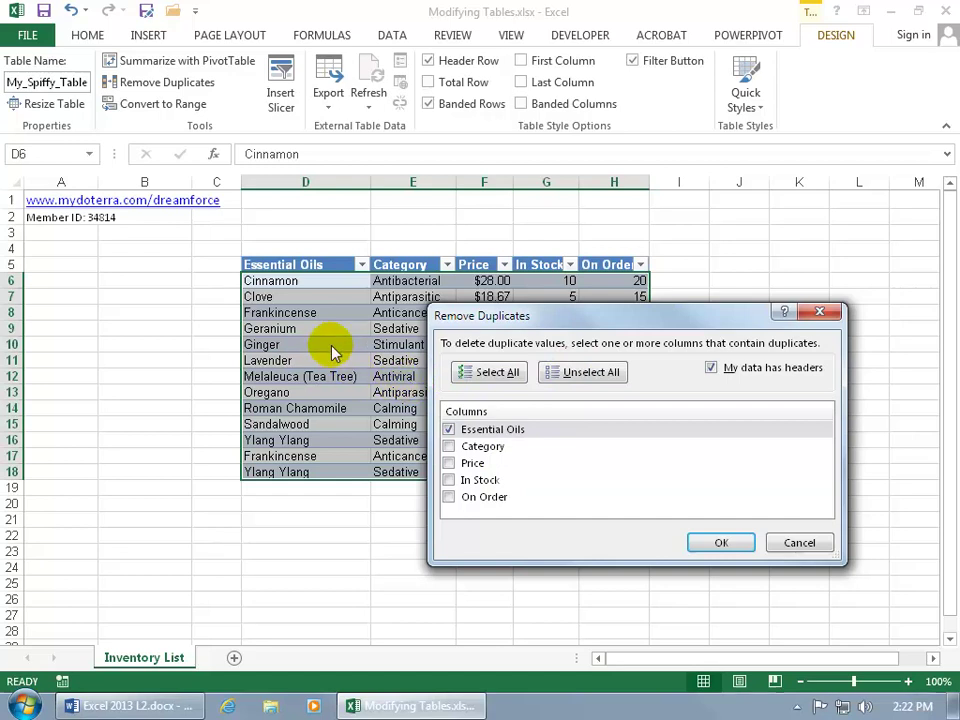
- Re-include Category, Price, In Stock and On Order in the duplicate check
click(448, 446)
click(448, 463)
click(448, 480)
click(448, 497)
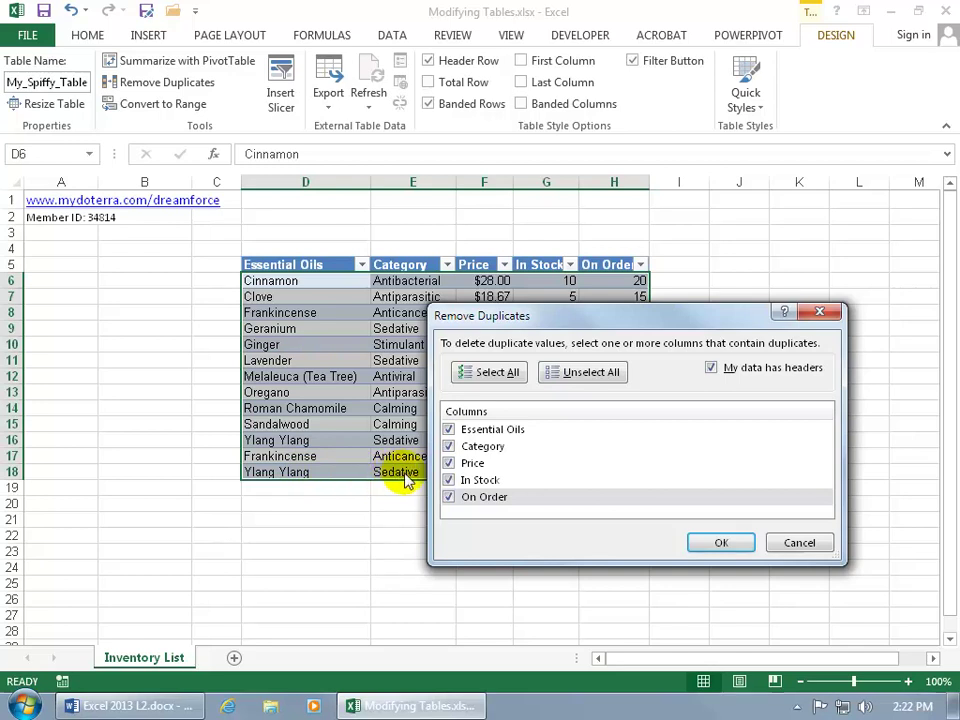
- Exclude every column except Essential Oils and remove the duplicate rows
click(486, 496)
click(484, 480)
click(484, 463)
click(489, 450)
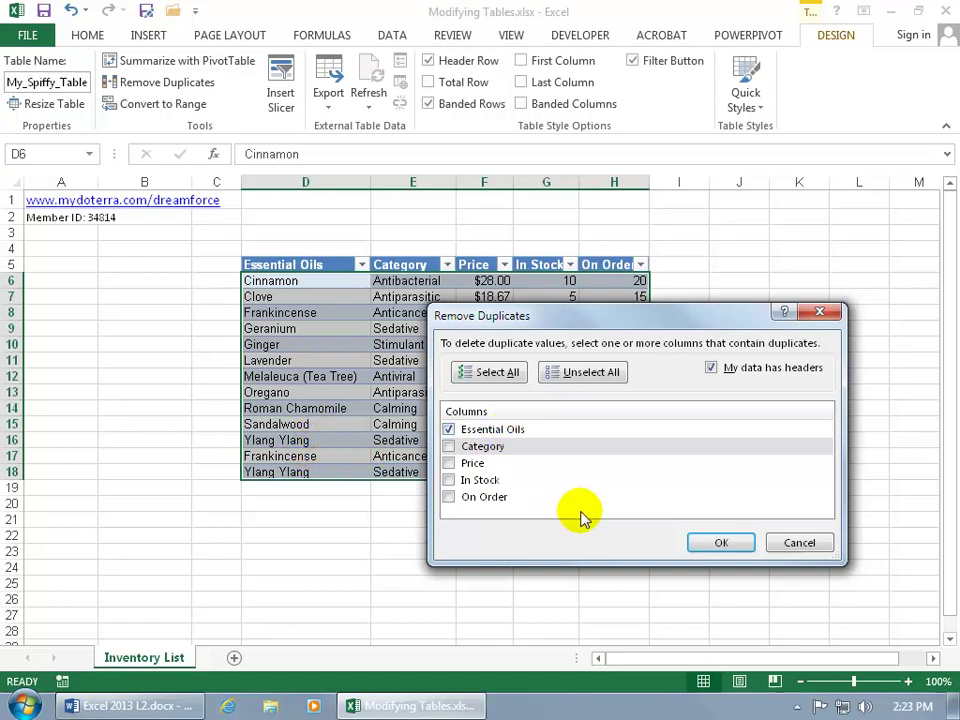
click(716, 545)
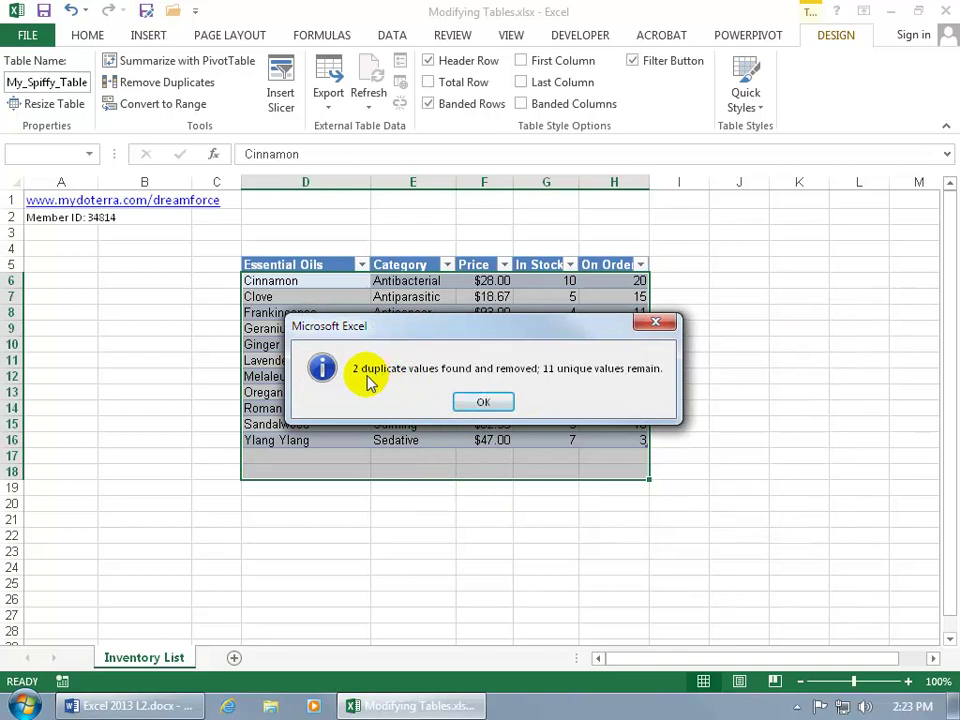
- Close the duplicates-removed report and check the single Ylang Ylang (D16) and Frankincense (D8) entries
click(474, 401)
click(327, 440)
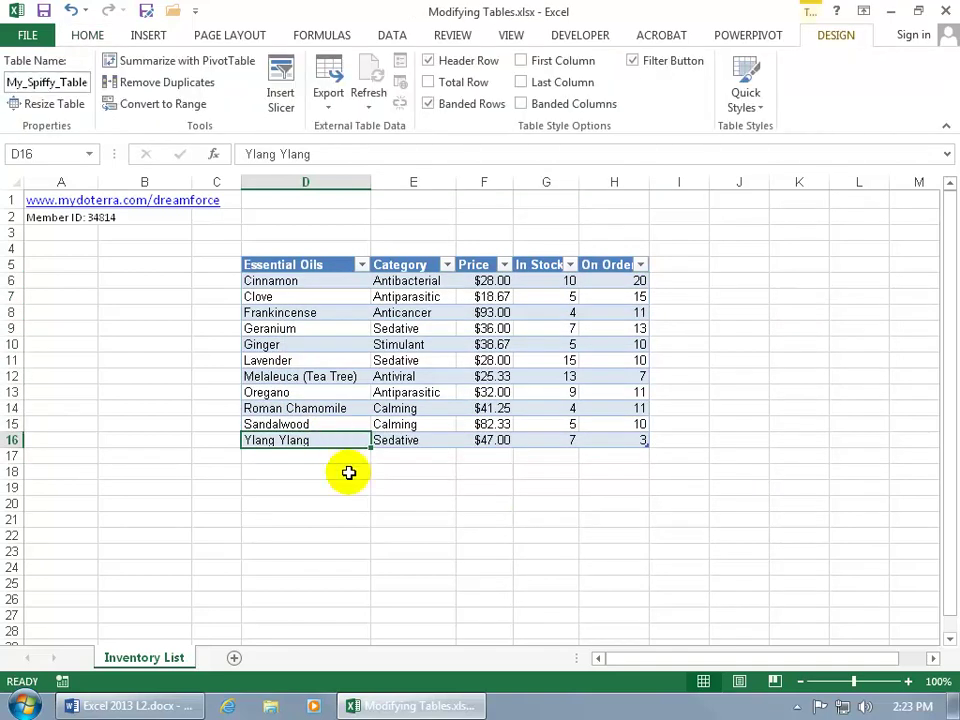
click(334, 314)
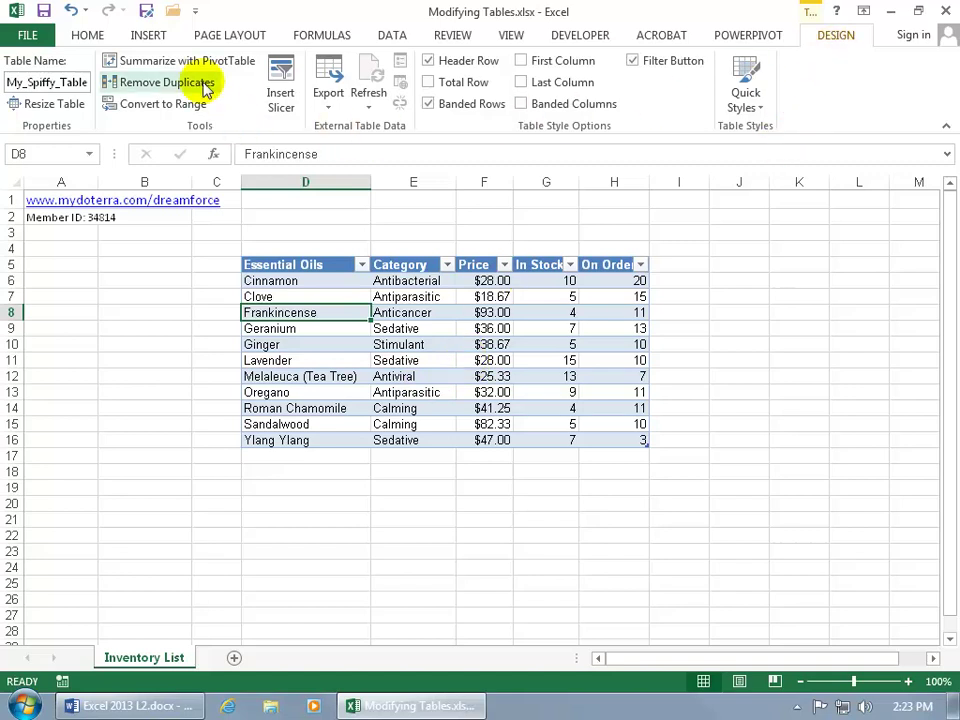
click(393, 38)
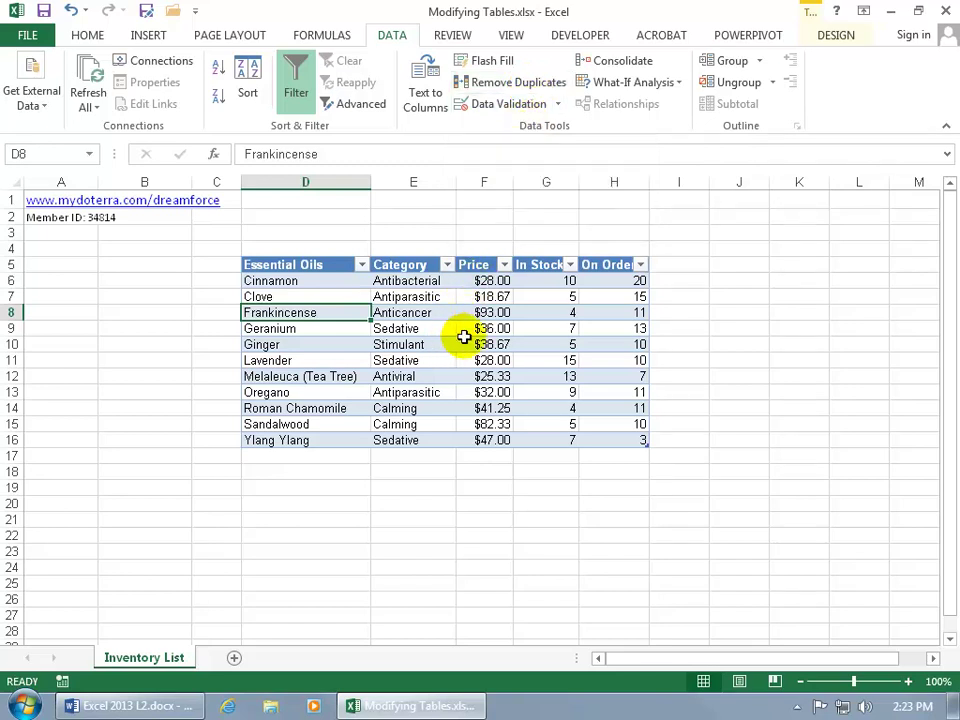
- Turn on the Total Row, setting Price to Average and In Stock to Sum
click(836, 36)
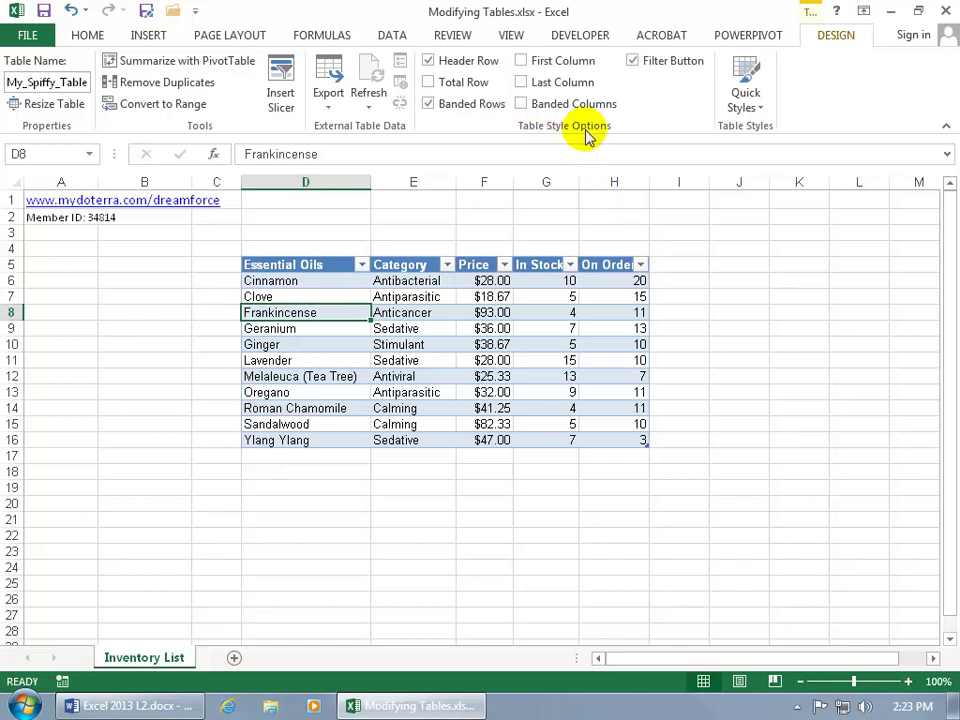
click(428, 83)
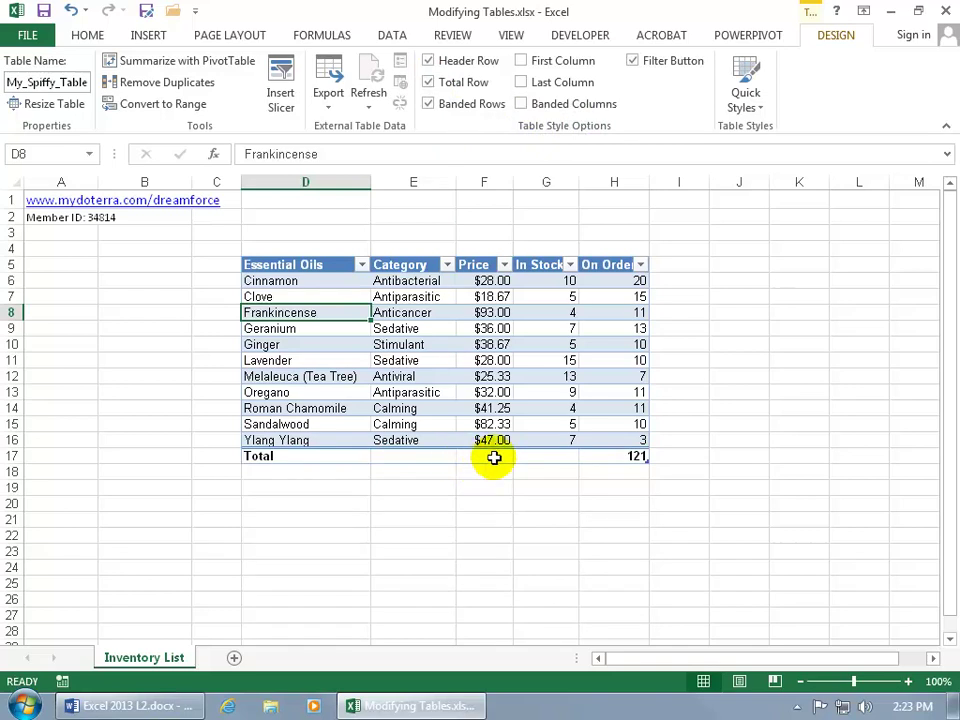
click(494, 456)
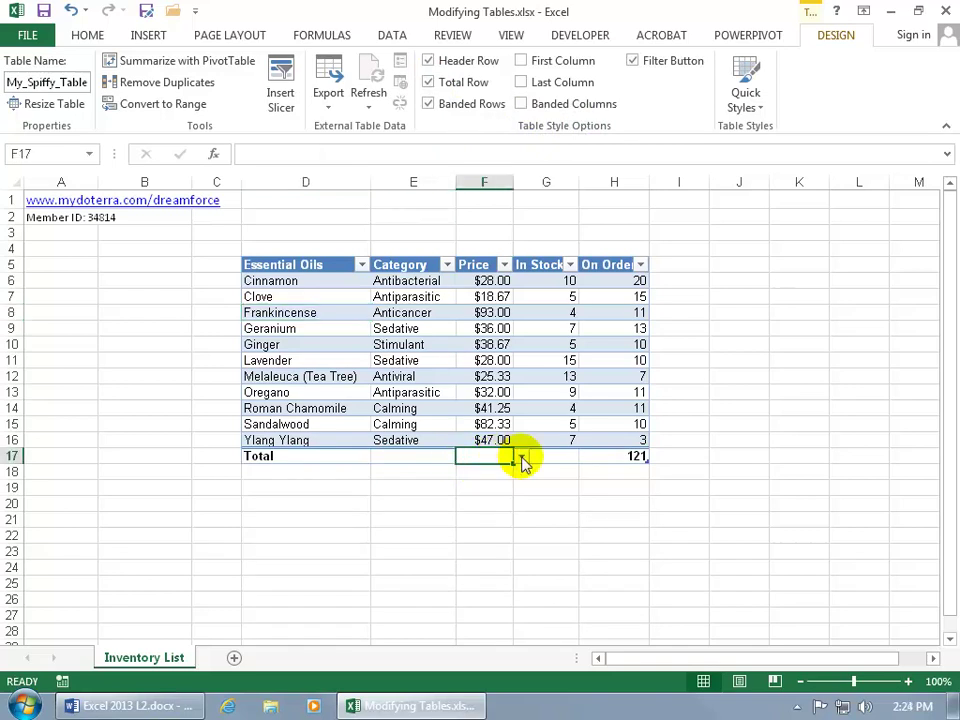
click(520, 456)
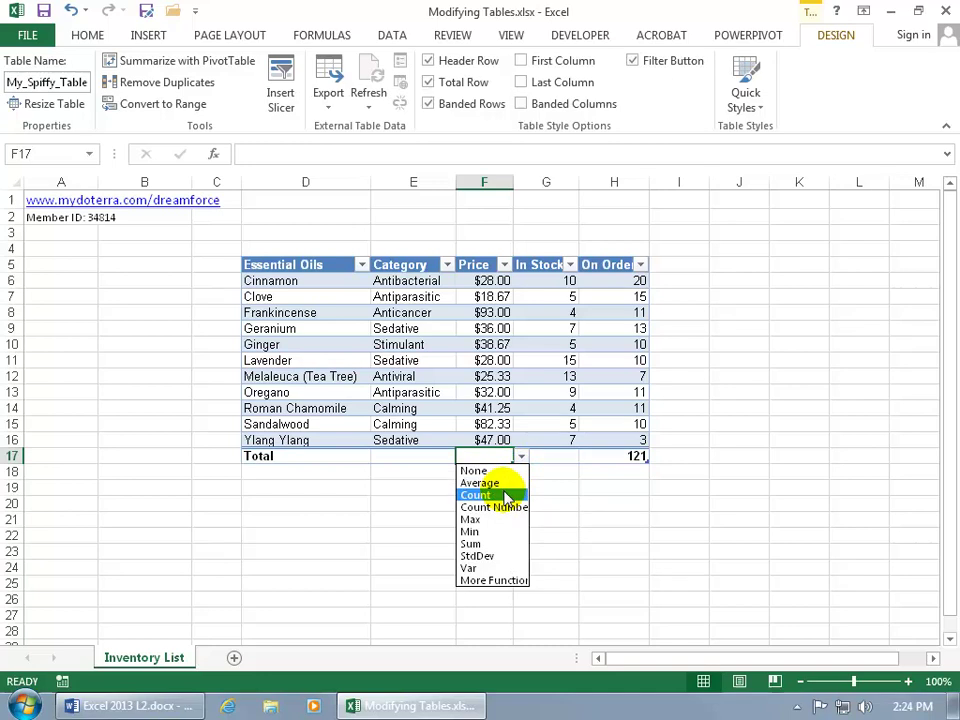
click(505, 483)
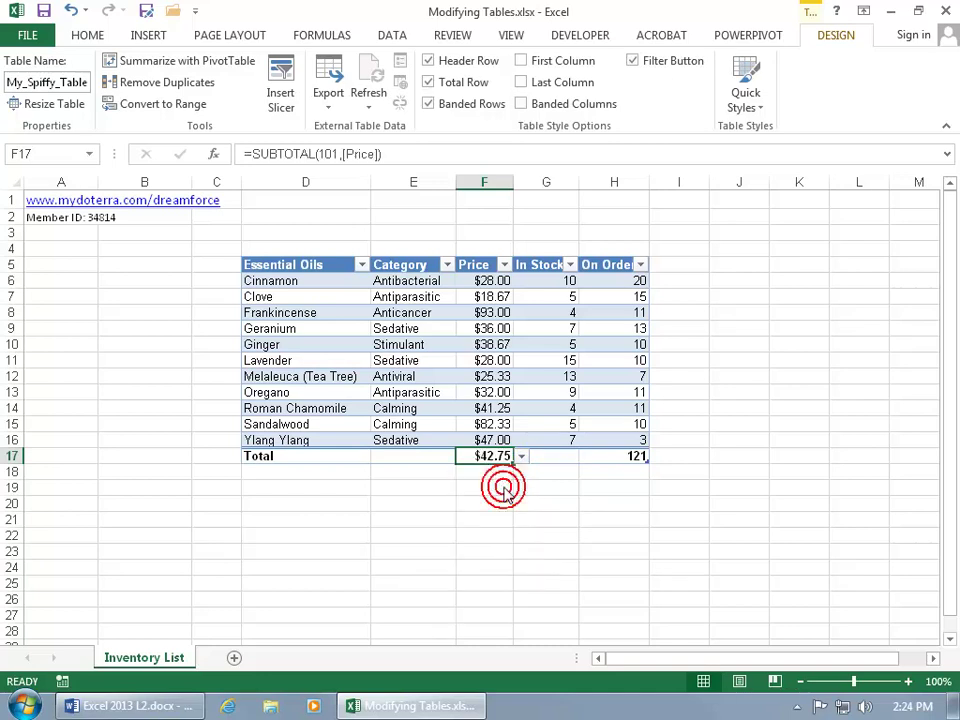
click(572, 456)
click(587, 457)
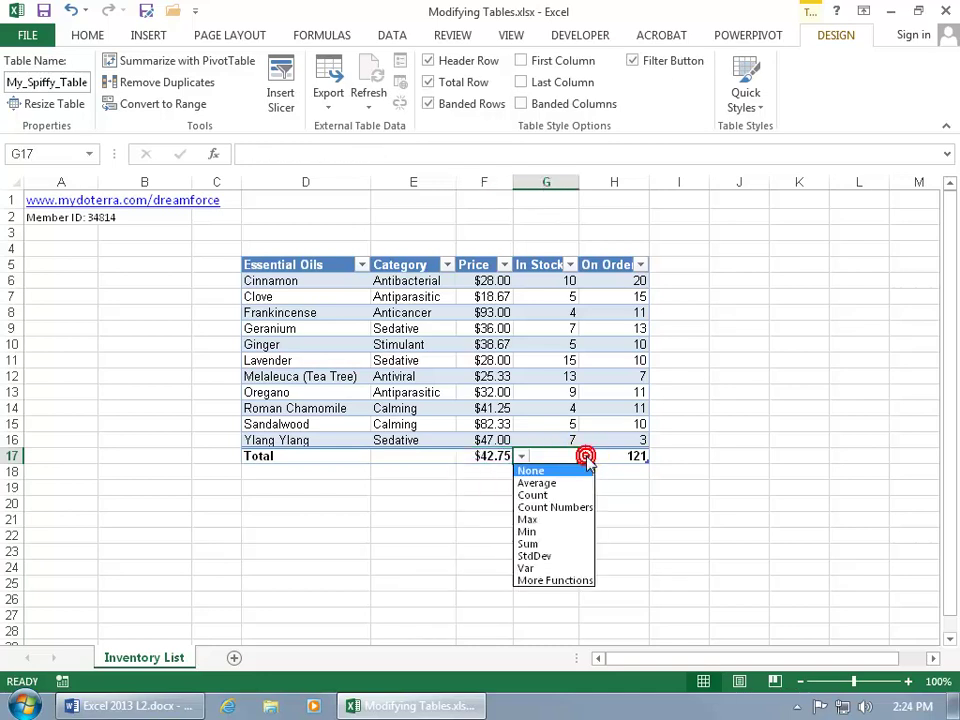
click(555, 544)
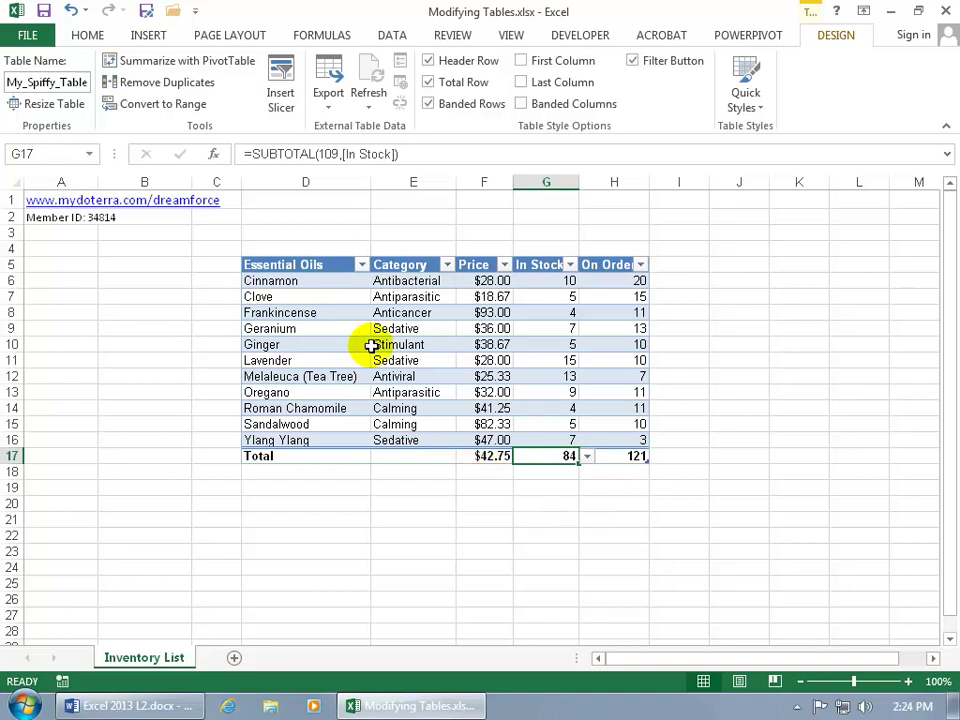
- Convert the essential oils table to a normal range, confirming with Yes
click(431, 340)
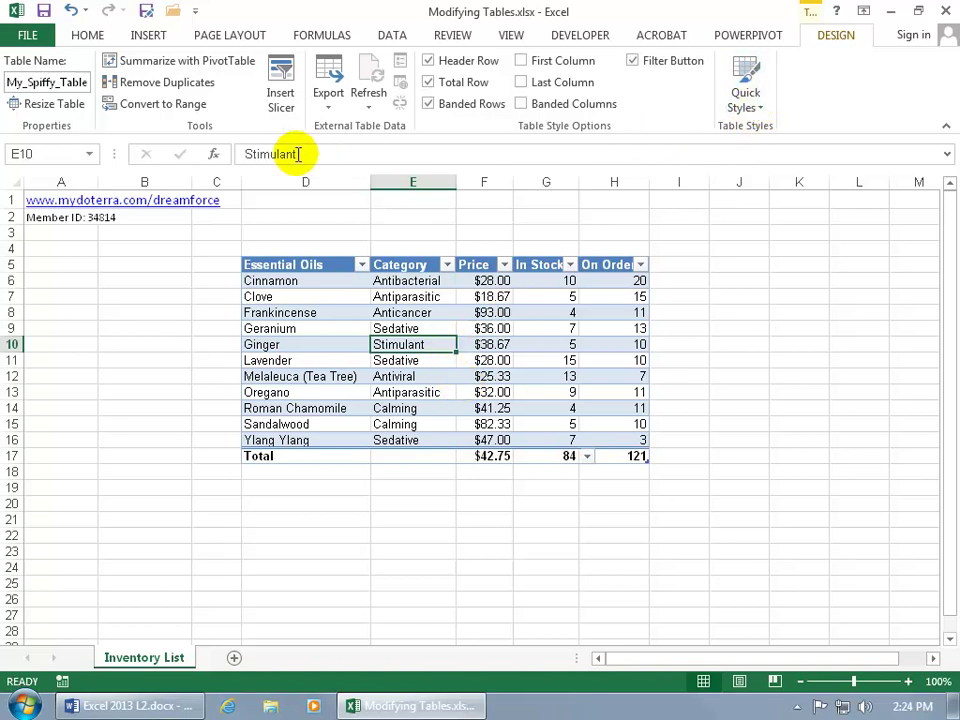
click(190, 113)
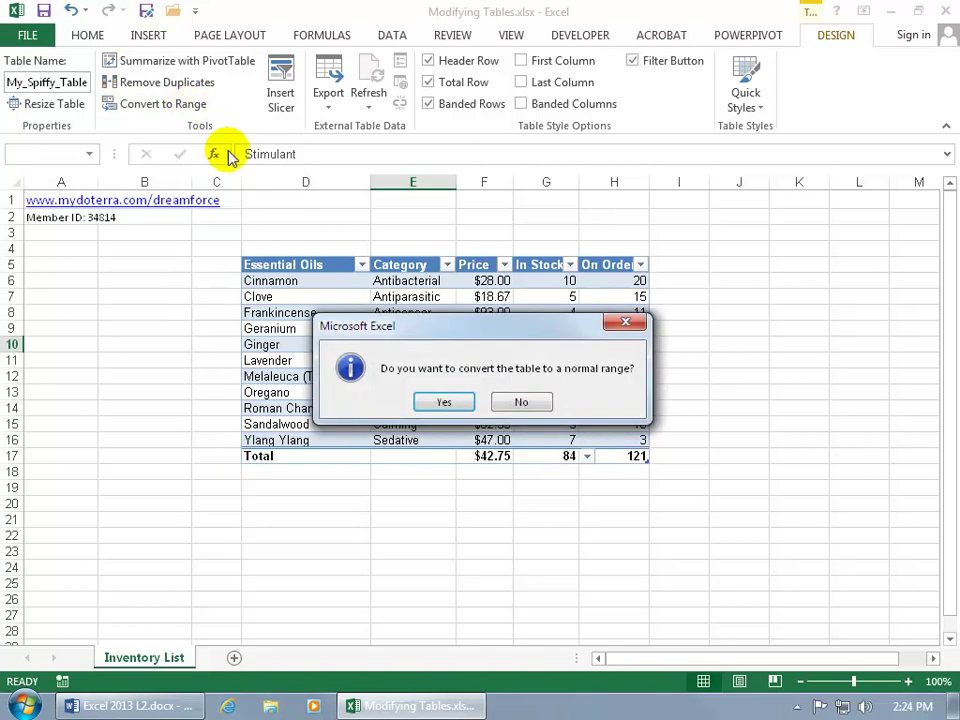
click(443, 403)
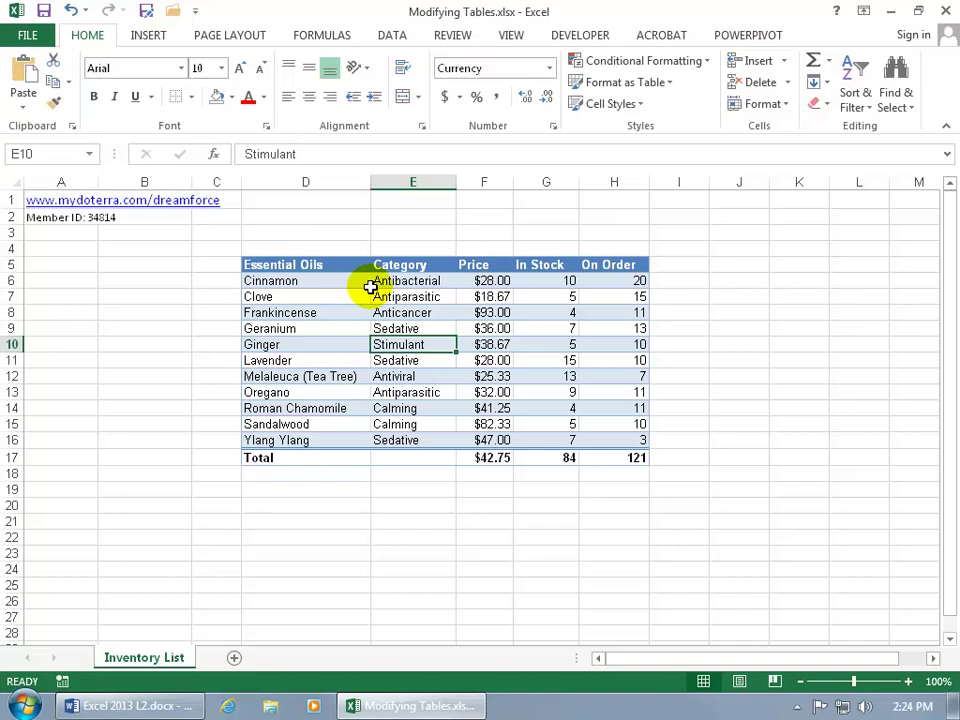
click(421, 459)
click(421, 459)
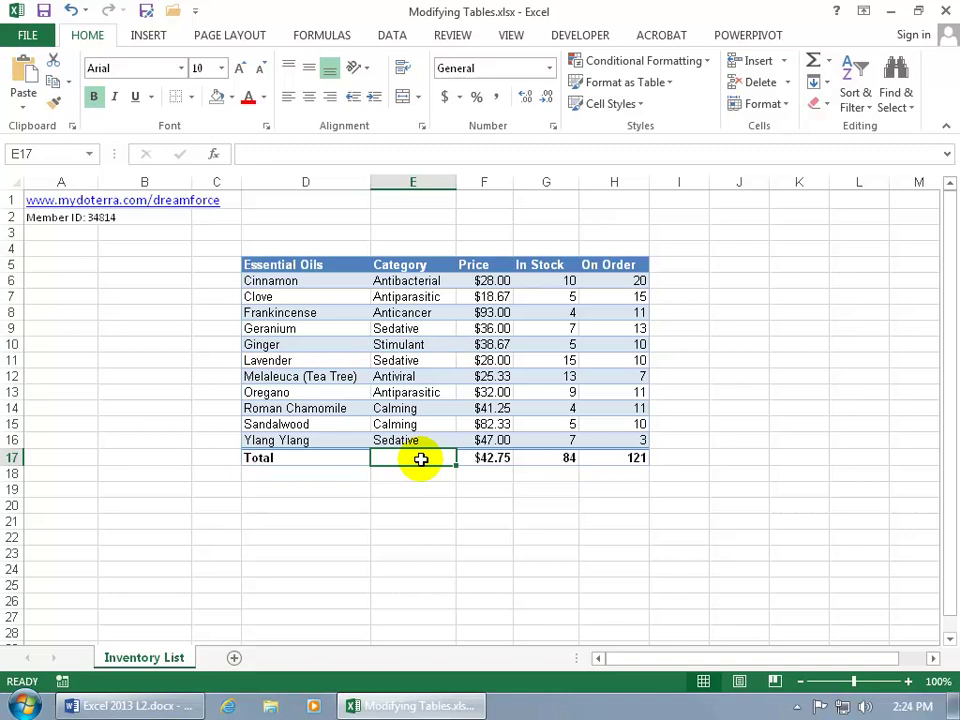
click(491, 458)
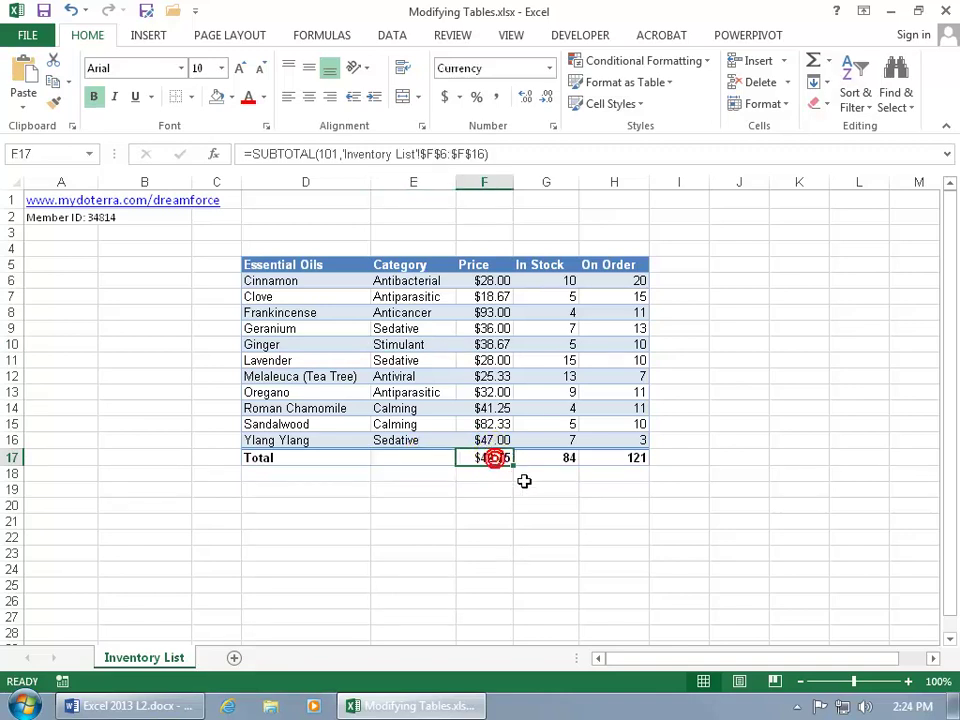
click(556, 463)
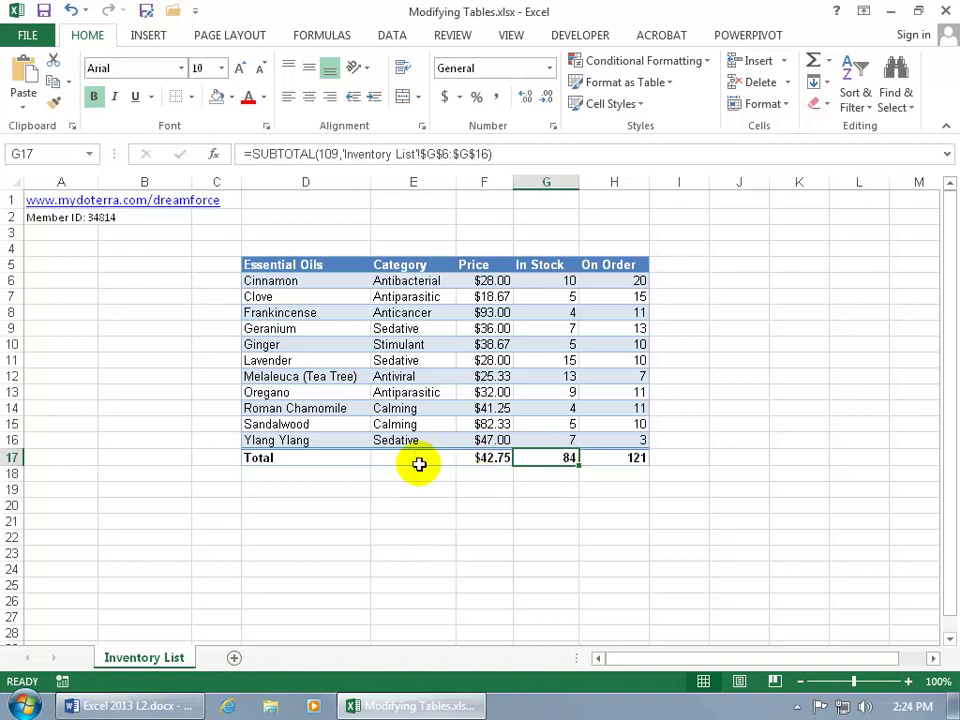
- Select the data range D5:H17 and look at the Clear options without clearing
drag(262, 265, 617, 461)
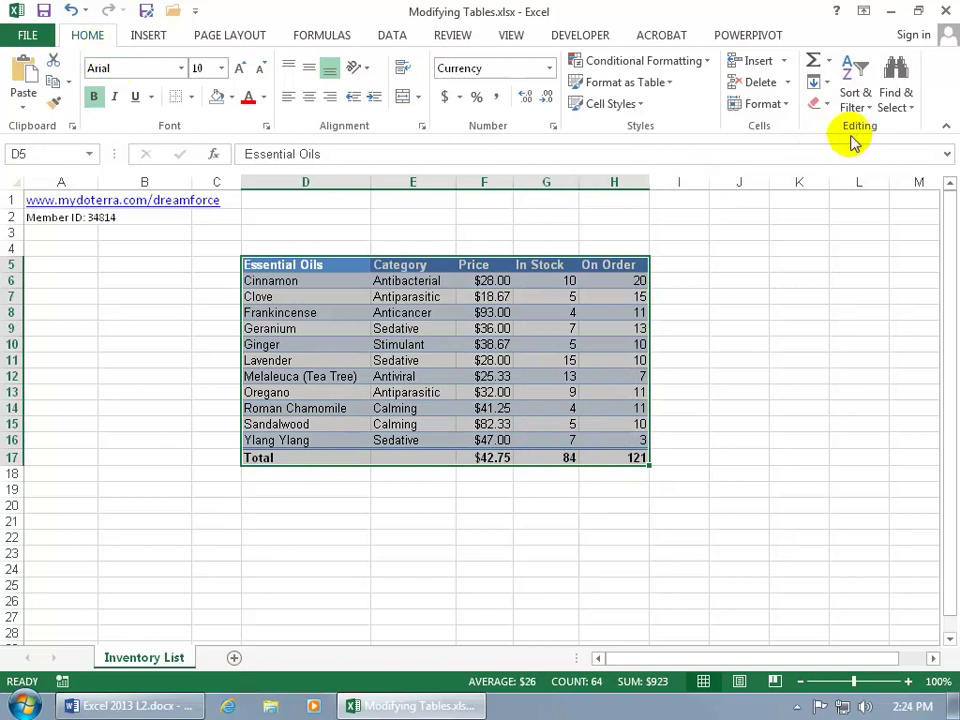
click(816, 104)
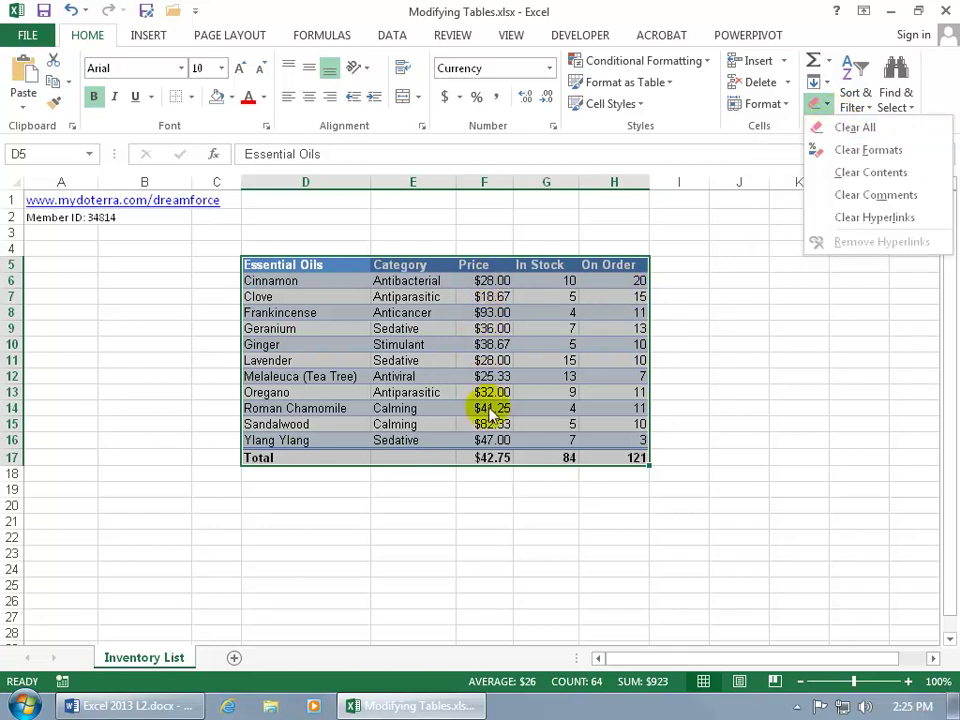
click(352, 348)
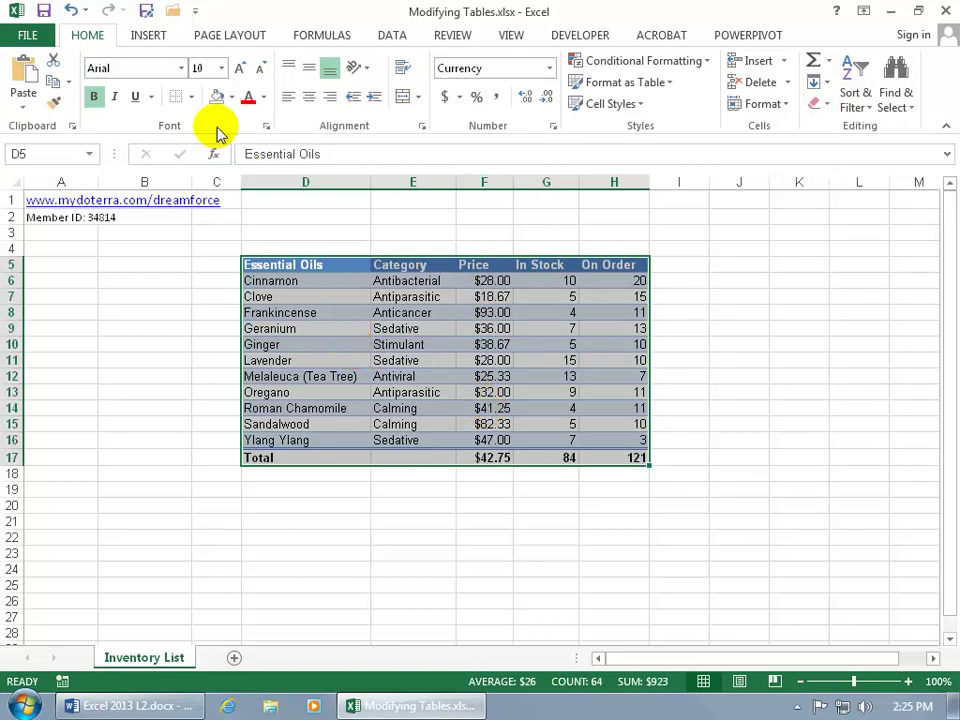
- Remove the background fill from the range and apply a border setting
click(231, 97)
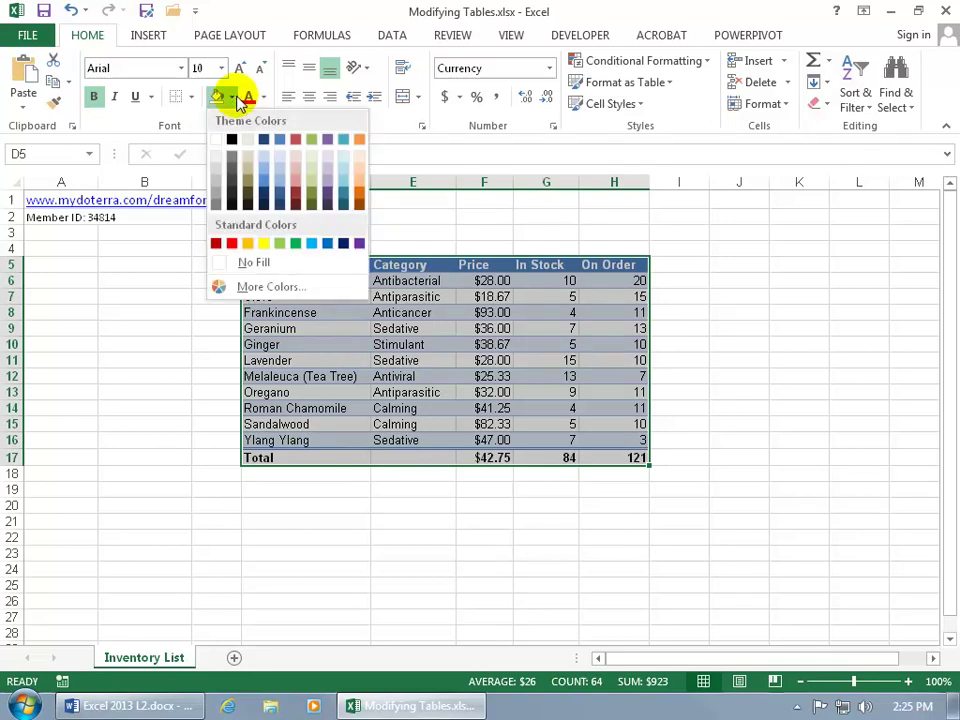
click(215, 176)
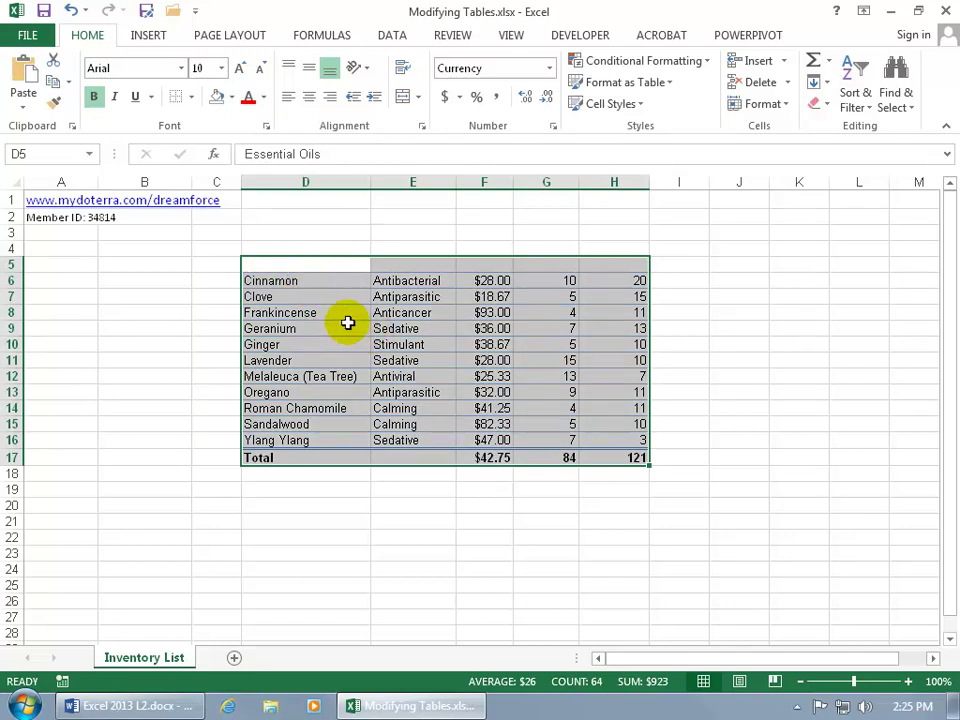
click(190, 97)
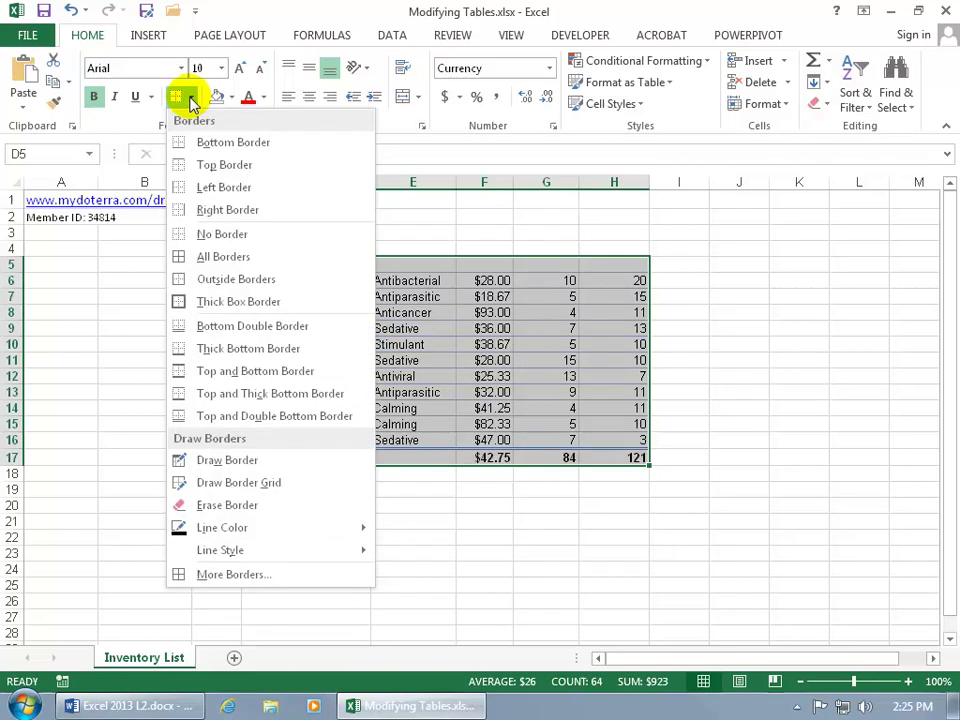
click(210, 210)
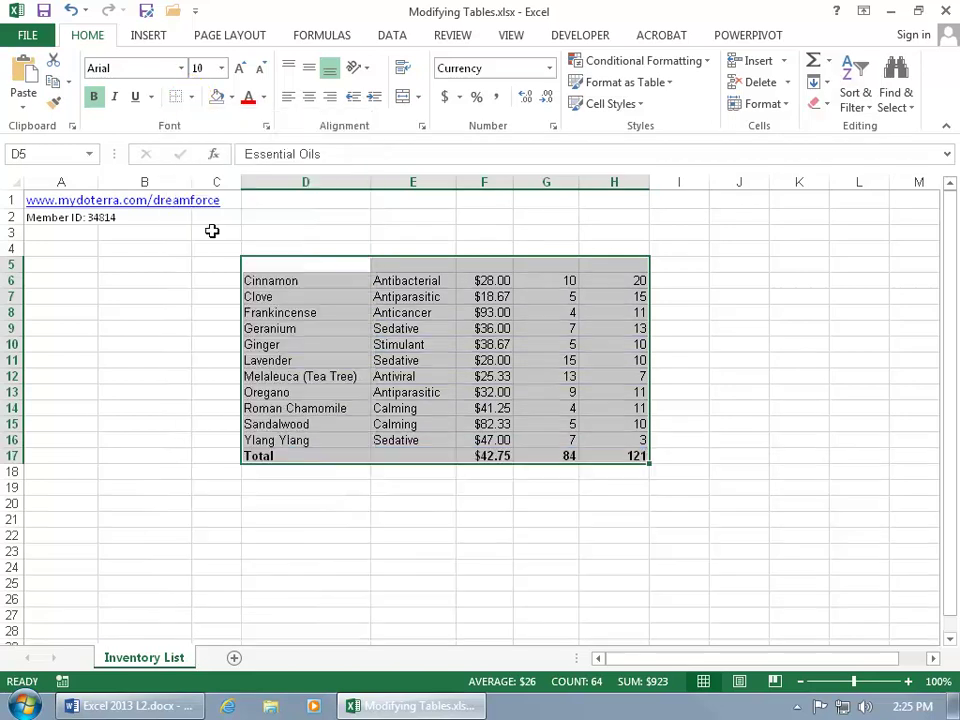
click(440, 344)
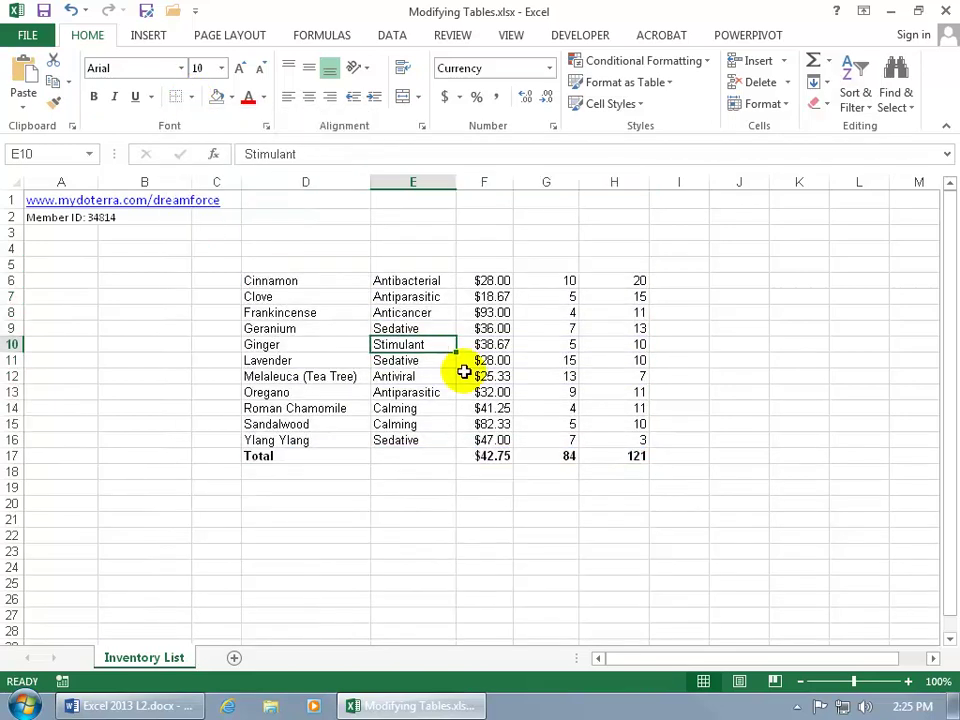
- Undo the fill, border and range conversion changes, then click inside the restored table
click(72, 10)
click(72, 10)
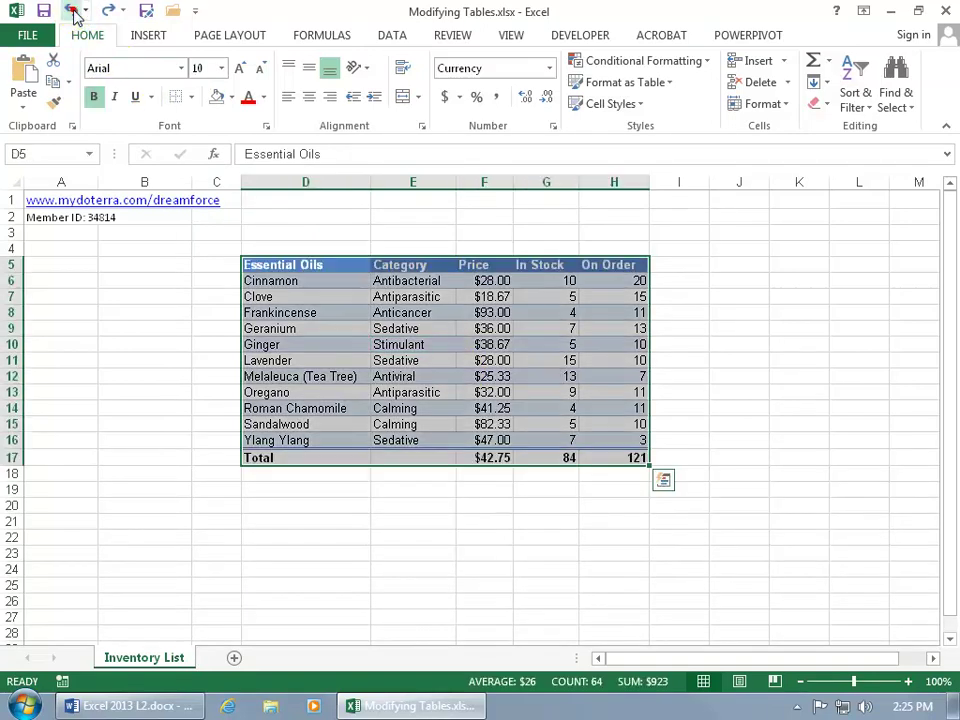
click(72, 10)
click(349, 295)
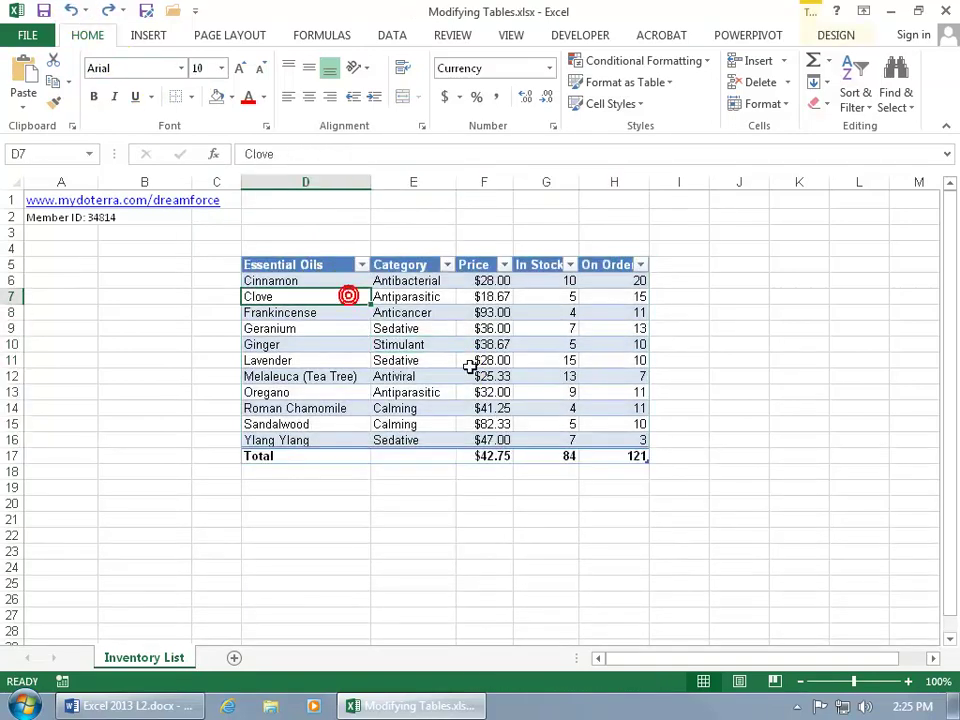